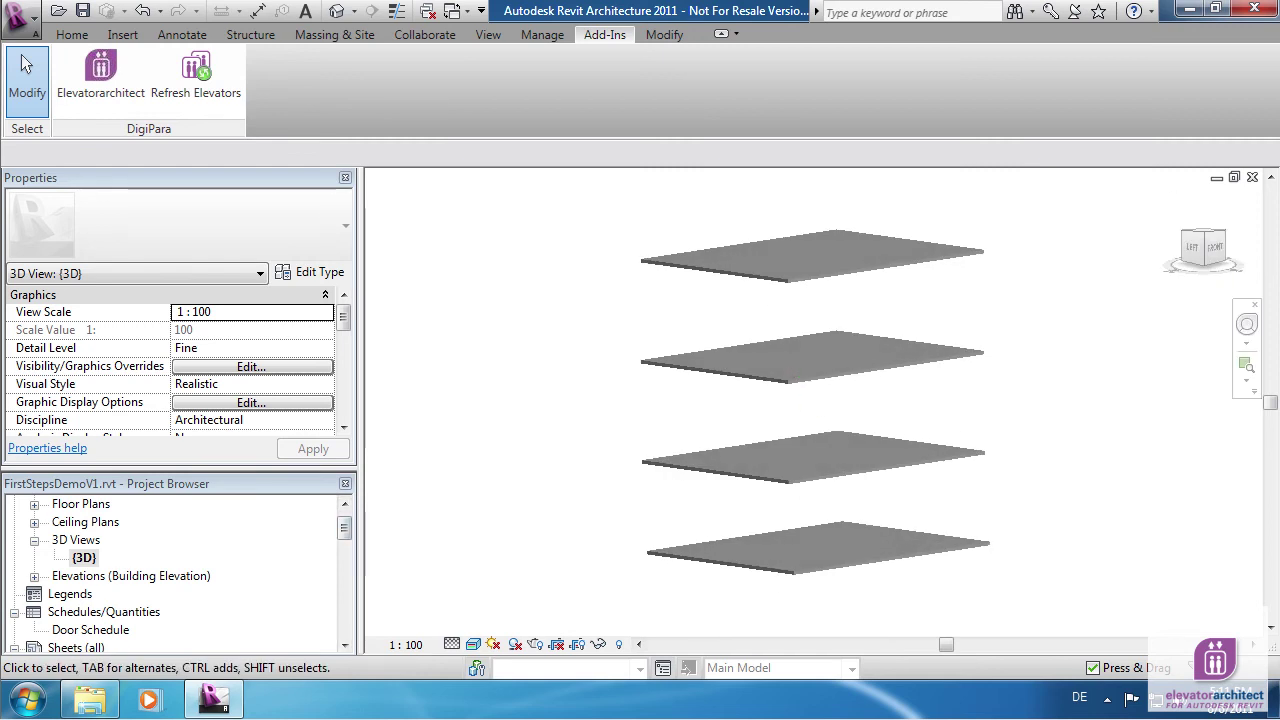
- Check the levels in the South elevation, then return to the 3D view
{"action": "left_click", "coordinate": [34, 576]}
{"action": "double_click", "coordinate": [87, 611]}
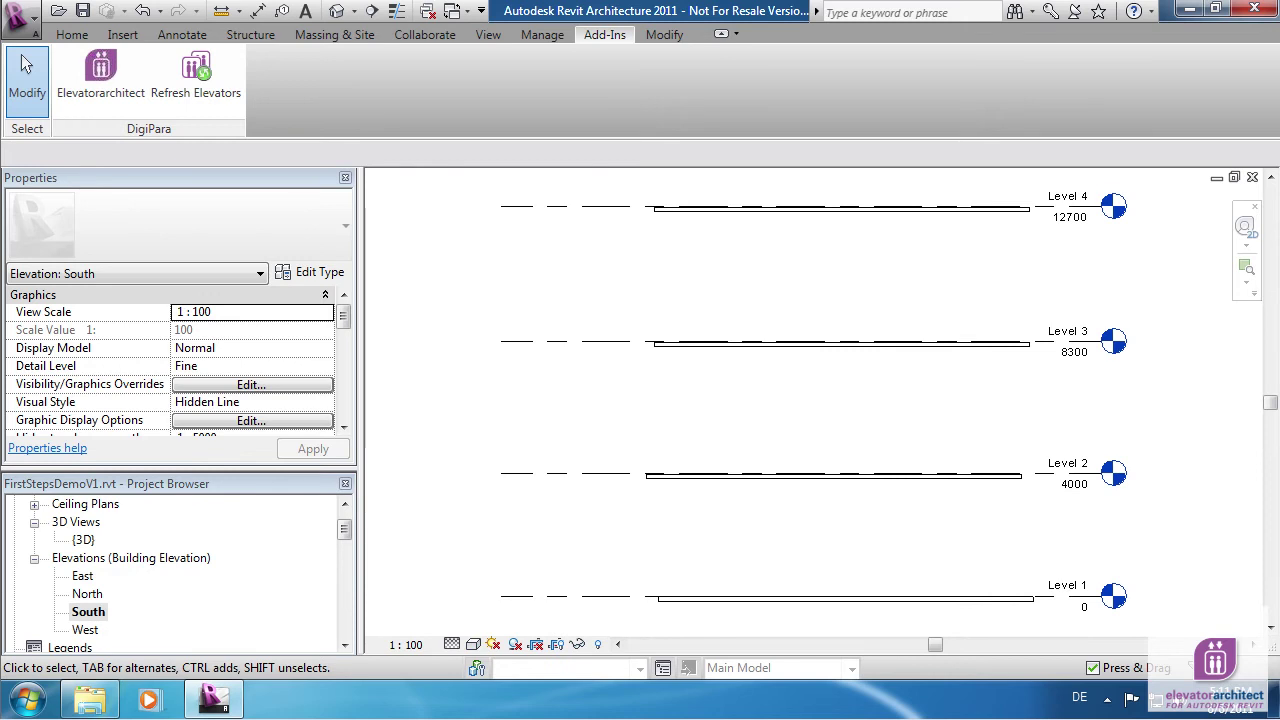
{"action": "double_click", "coordinate": [83, 539]}
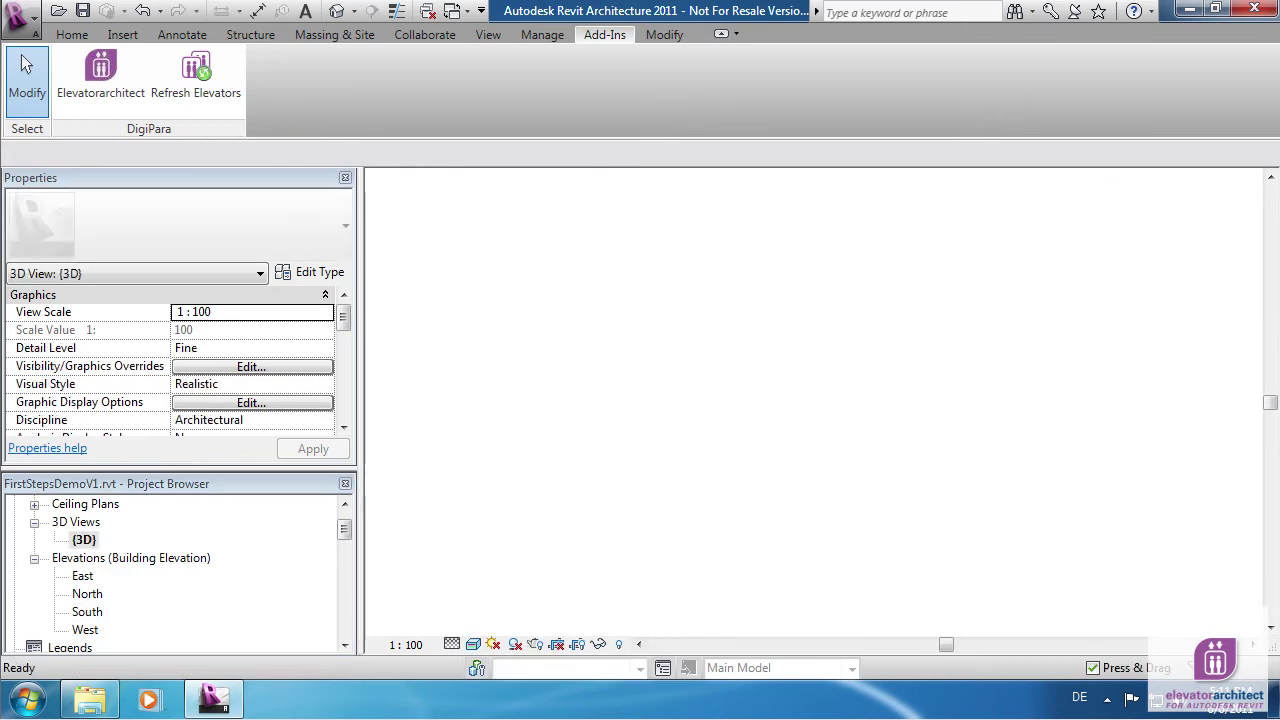
- Start Elevatorarchitect with Europe as target region using the DigiPara Solution Suggestor
{"action": "left_click", "coordinate": [100, 75]}
{"action": "left_click", "coordinate": [403, 235]}
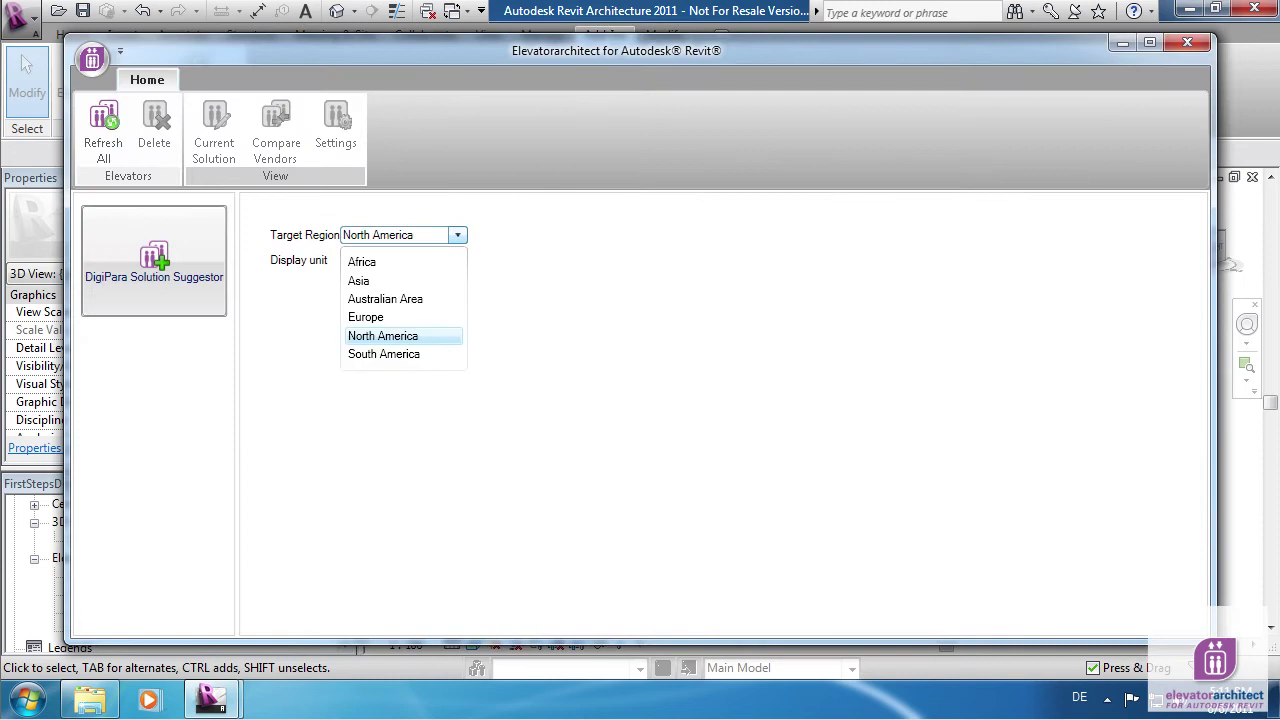
{"action": "left_click", "coordinate": [380, 318]}
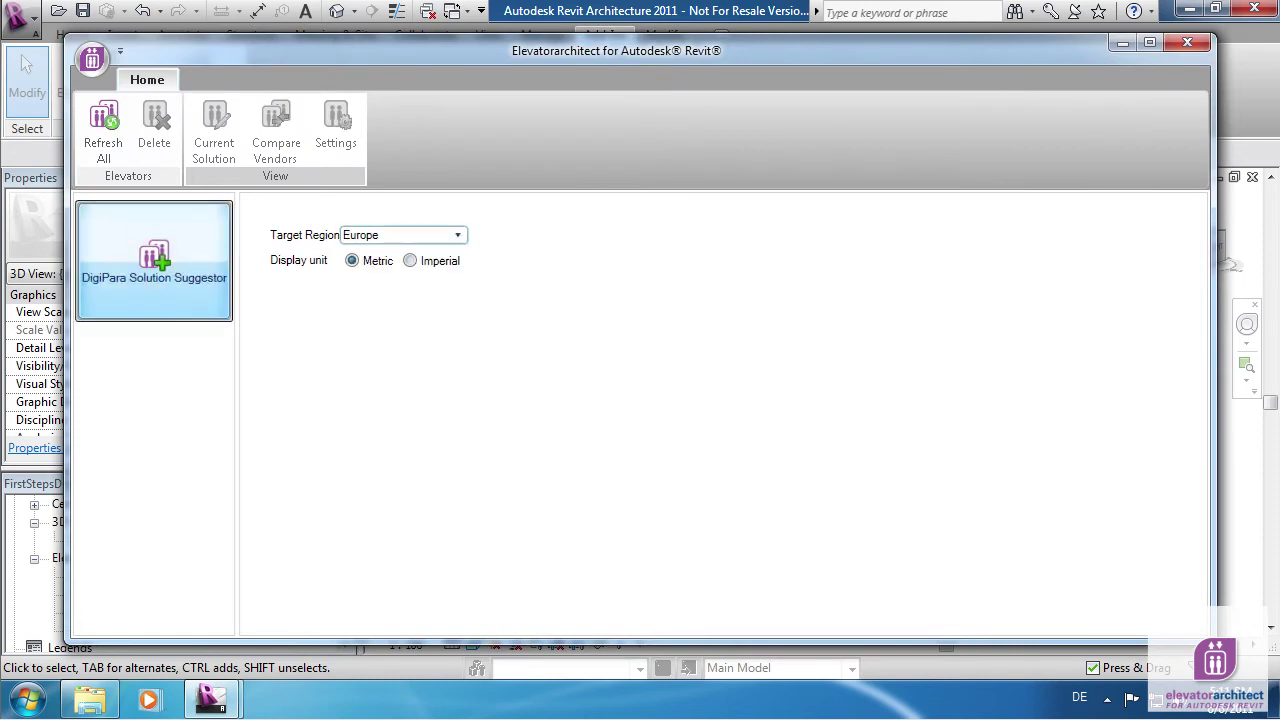
- Create a new group spanning Level 1 to Level 3 with manual modeling and one 13-passenger car
{"action": "left_click", "coordinate": [154, 260]}
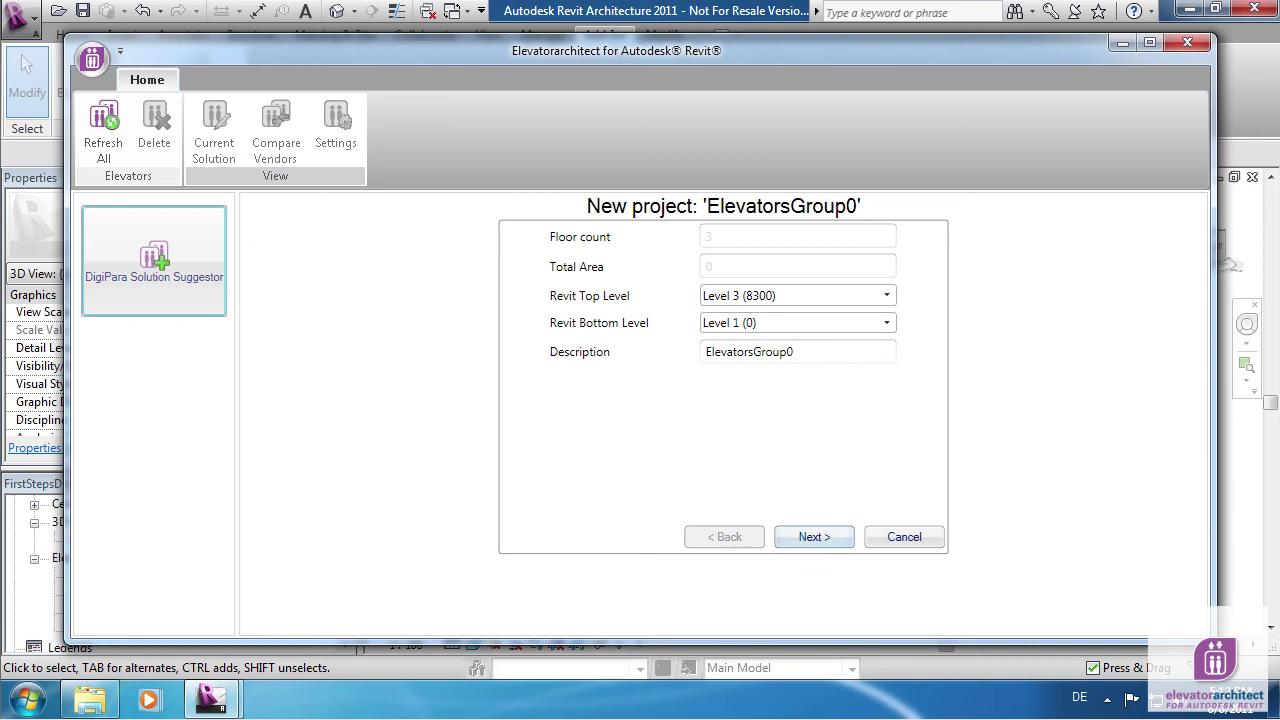
{"action": "left_click", "coordinate": [814, 537]}
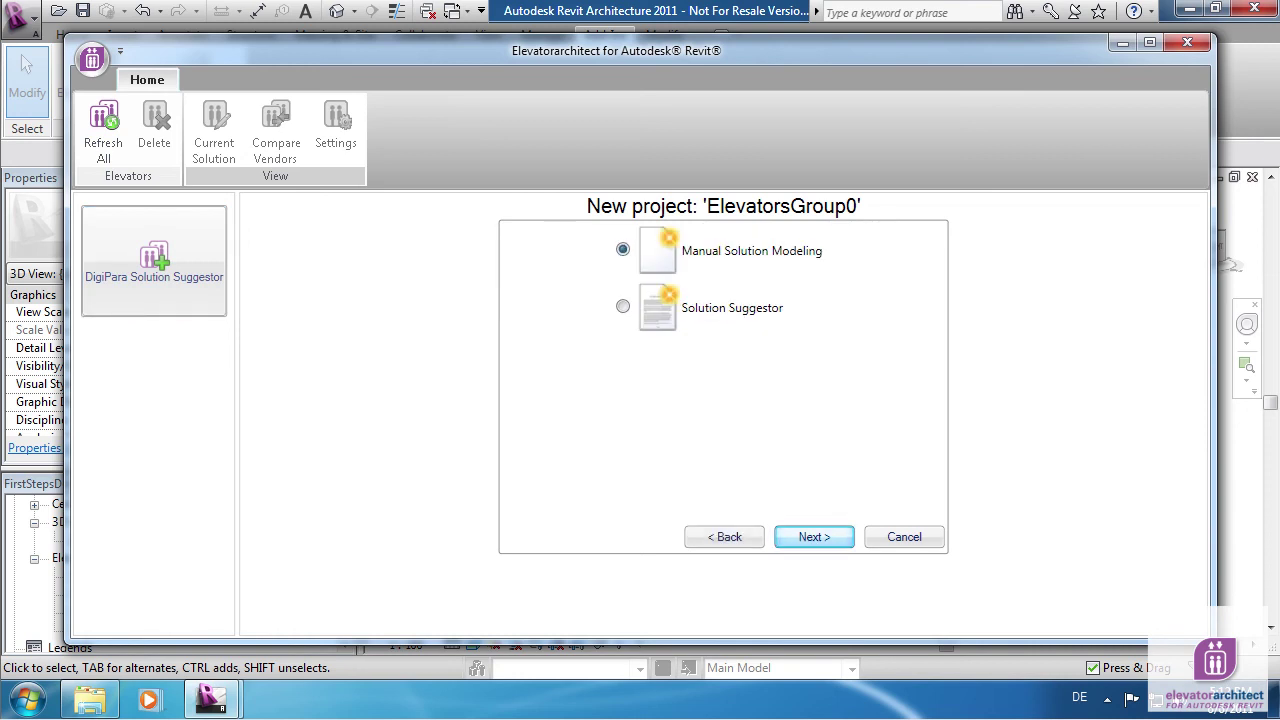
{"action": "left_click", "coordinate": [814, 537]}
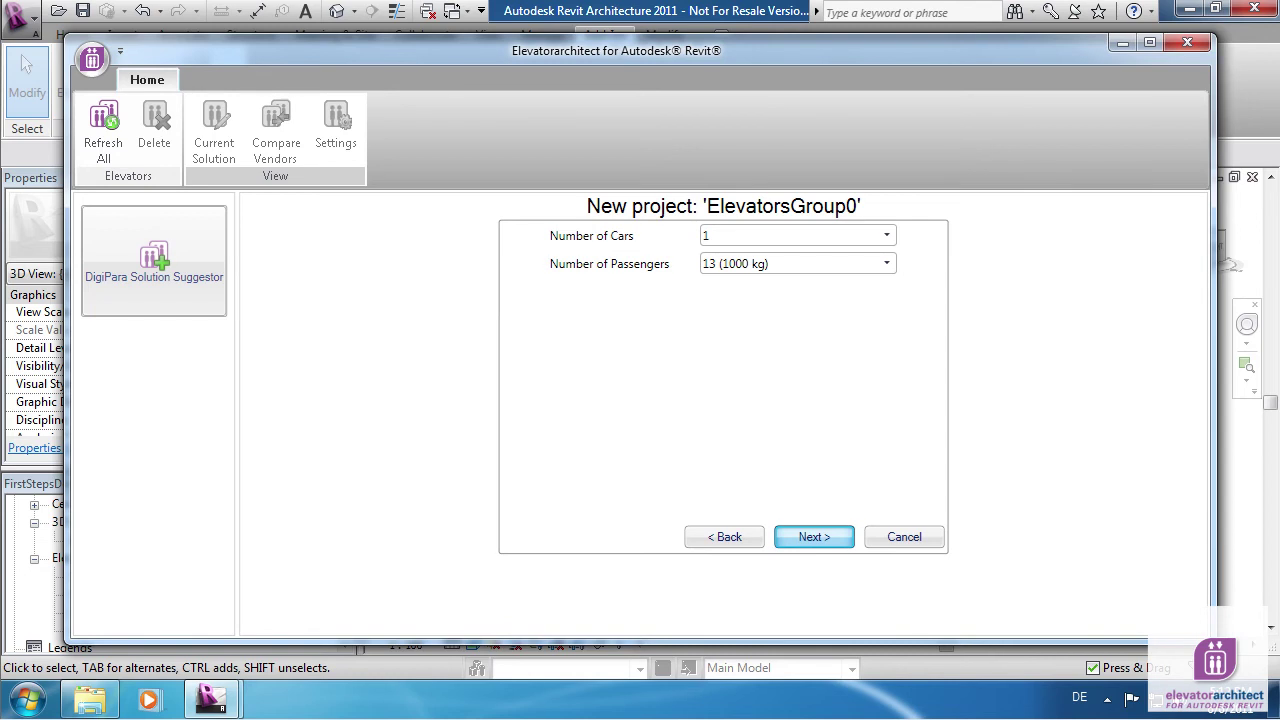
{"action": "left_click", "coordinate": [814, 537]}
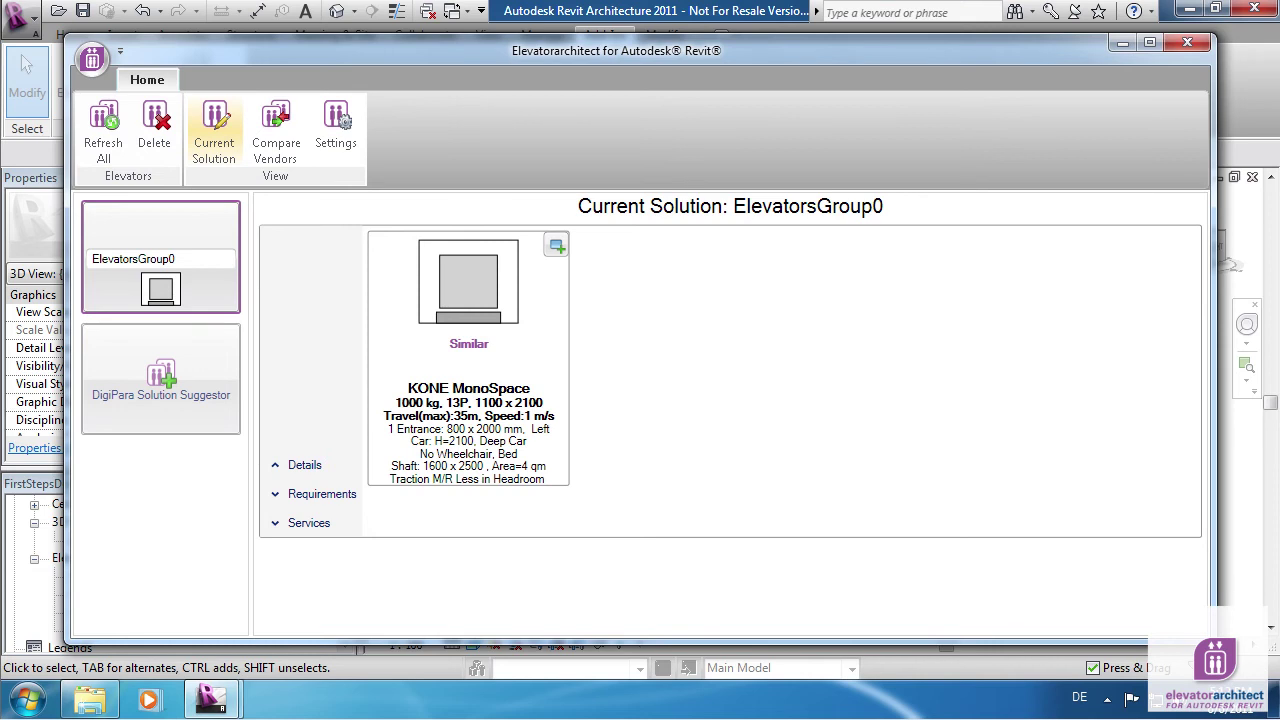
- Refresh All to push the elevator group into the Revit model
{"action": "left_click", "coordinate": [103, 125]}
{"action": "left_click", "coordinate": [1187, 42]}
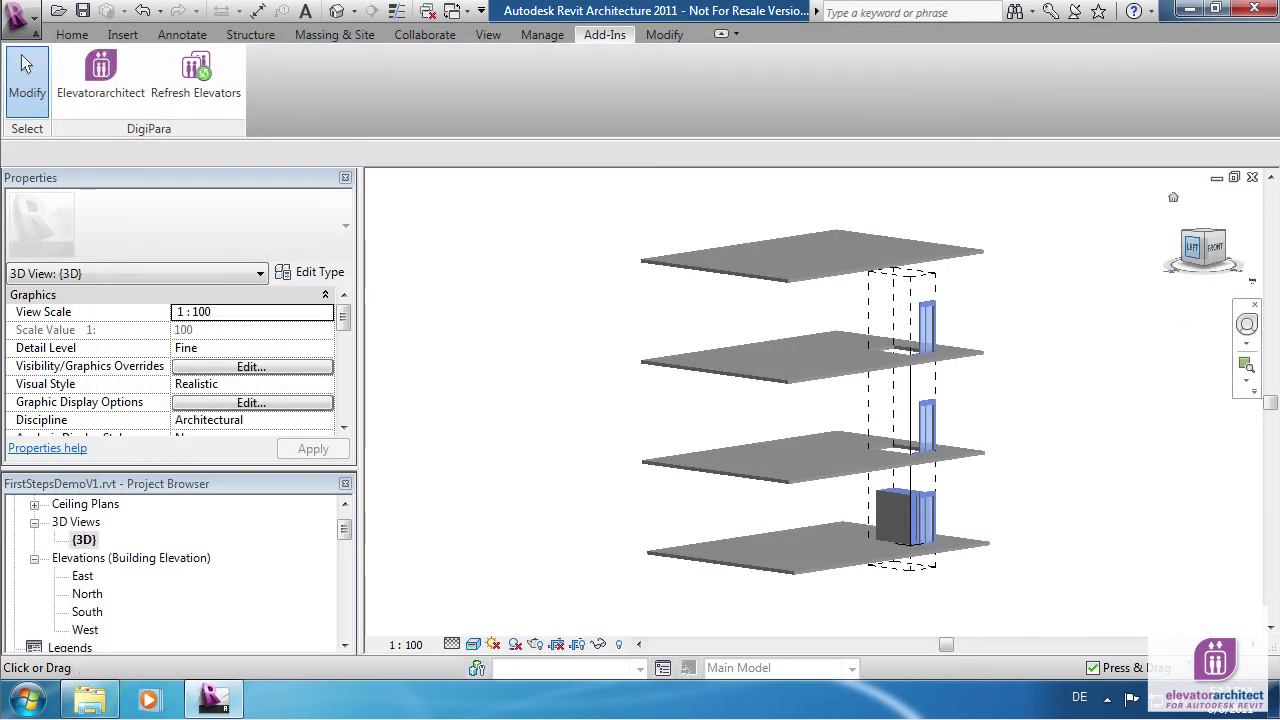
{"action": "left_click_drag", "start_coordinate": [1200, 248], "coordinate": [1200, 268]}
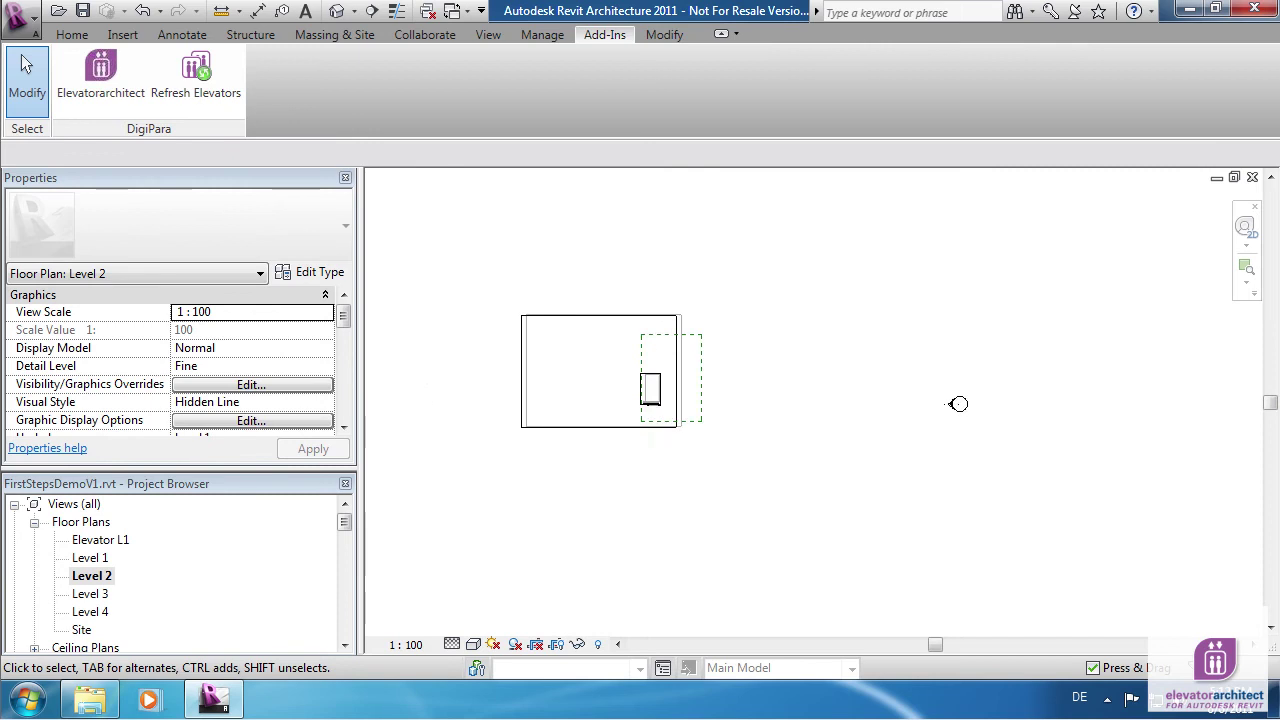
{"action": "scroll", "coordinate": [538, 400], "scroll_direction": "up", "scroll_amount": 1}
{"action": "scroll", "coordinate": [538, 400], "scroll_direction": "up", "scroll_amount": 1}
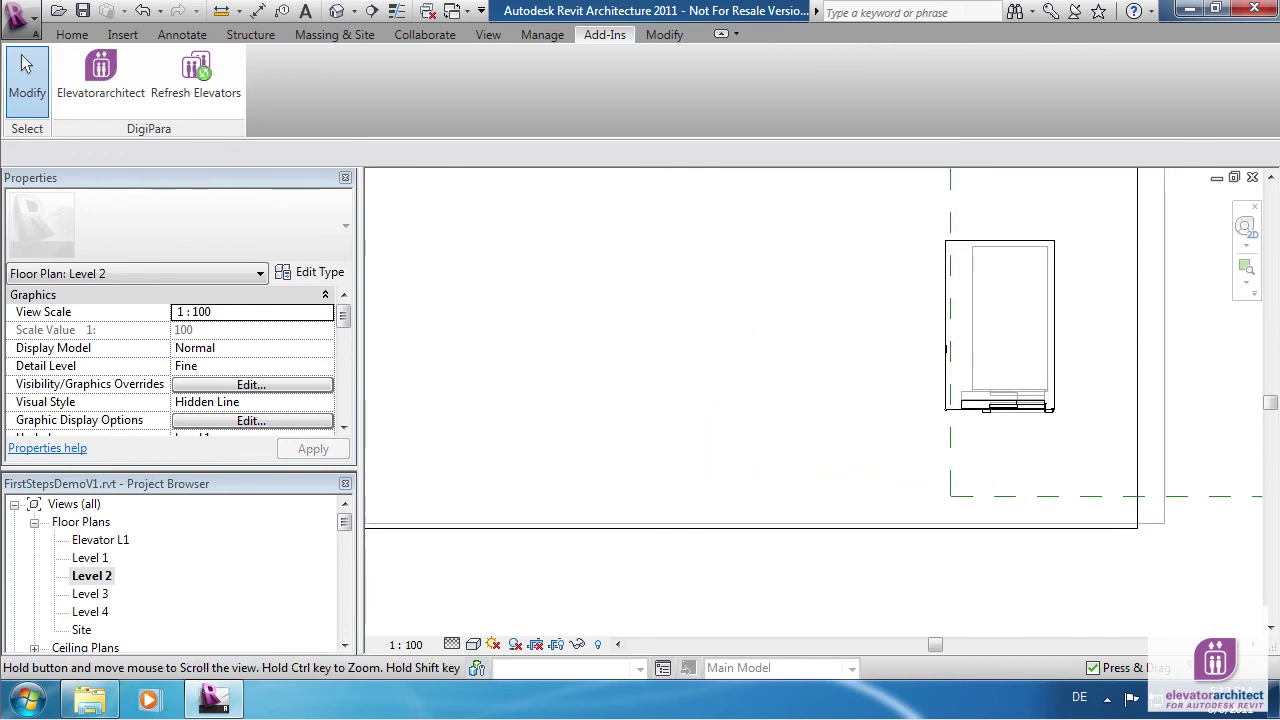
{"action": "scroll", "coordinate": [538, 400], "scroll_direction": "up", "scroll_amount": 1}
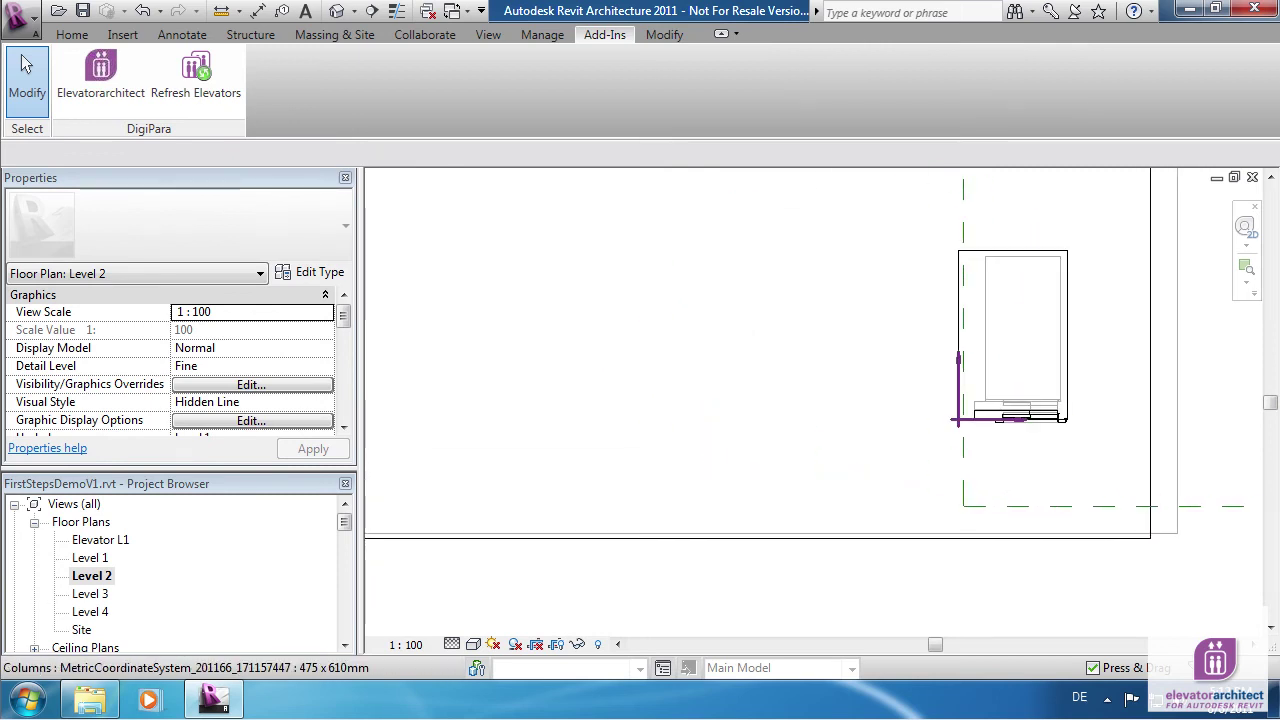
- Drag the elevator's placement column left on Level 2 and refresh the elevators
{"action": "left_click", "coordinate": [958, 390]}
{"action": "left_click_drag", "start_coordinate": [958, 390], "coordinate": [540, 365]}
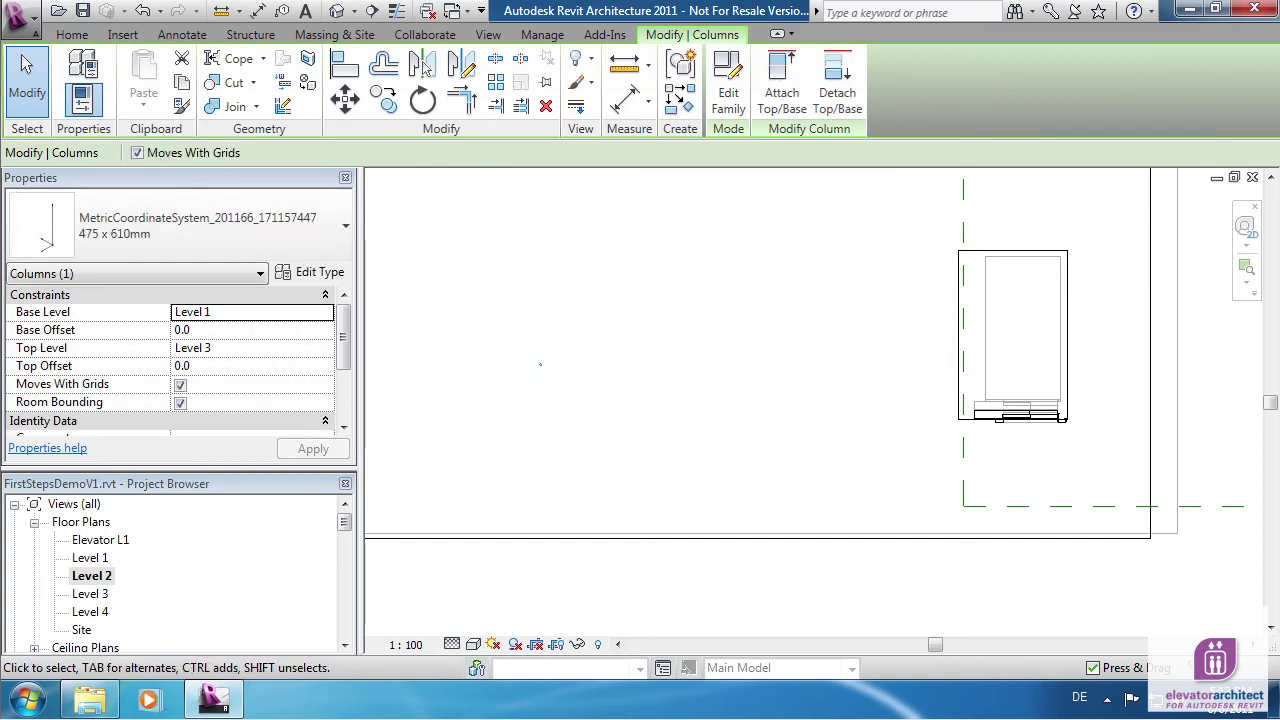
{"action": "left_click", "coordinate": [605, 34]}
{"action": "left_click", "coordinate": [196, 80]}
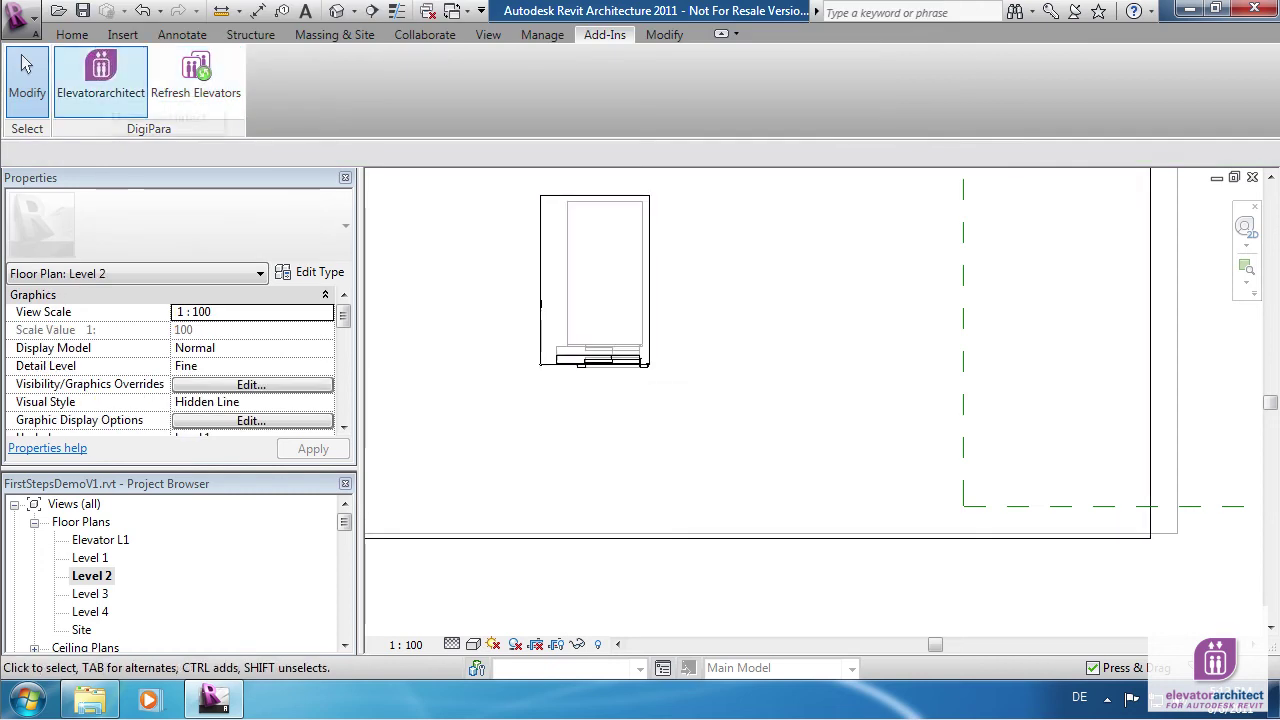
- In Requirements, tick RearEntrance and set Door Opening to C (centred), giving an 1800 x 2510 shaft
{"action": "left_click", "coordinate": [110, 80]}
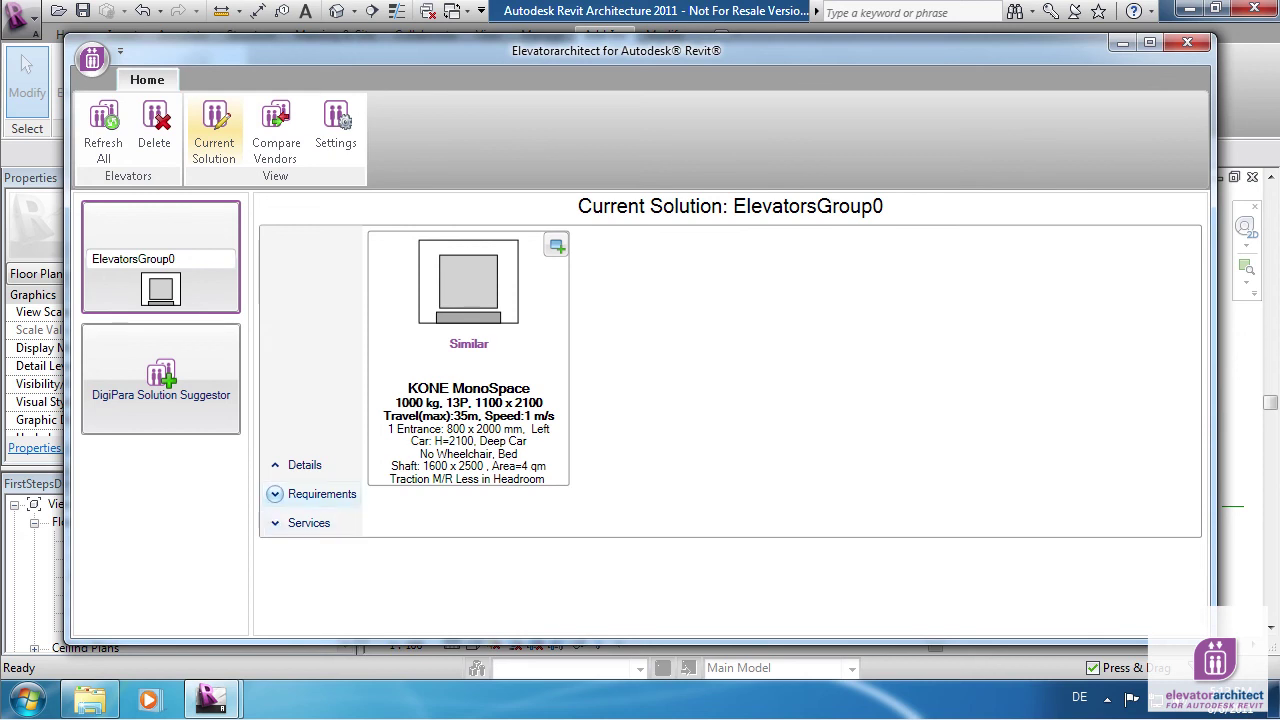
{"action": "left_click", "coordinate": [320, 494]}
{"action": "scroll", "coordinate": [1197, 360], "scroll_direction": "down", "scroll_amount": 2}
{"action": "key", "text": "super+shift+Up"}
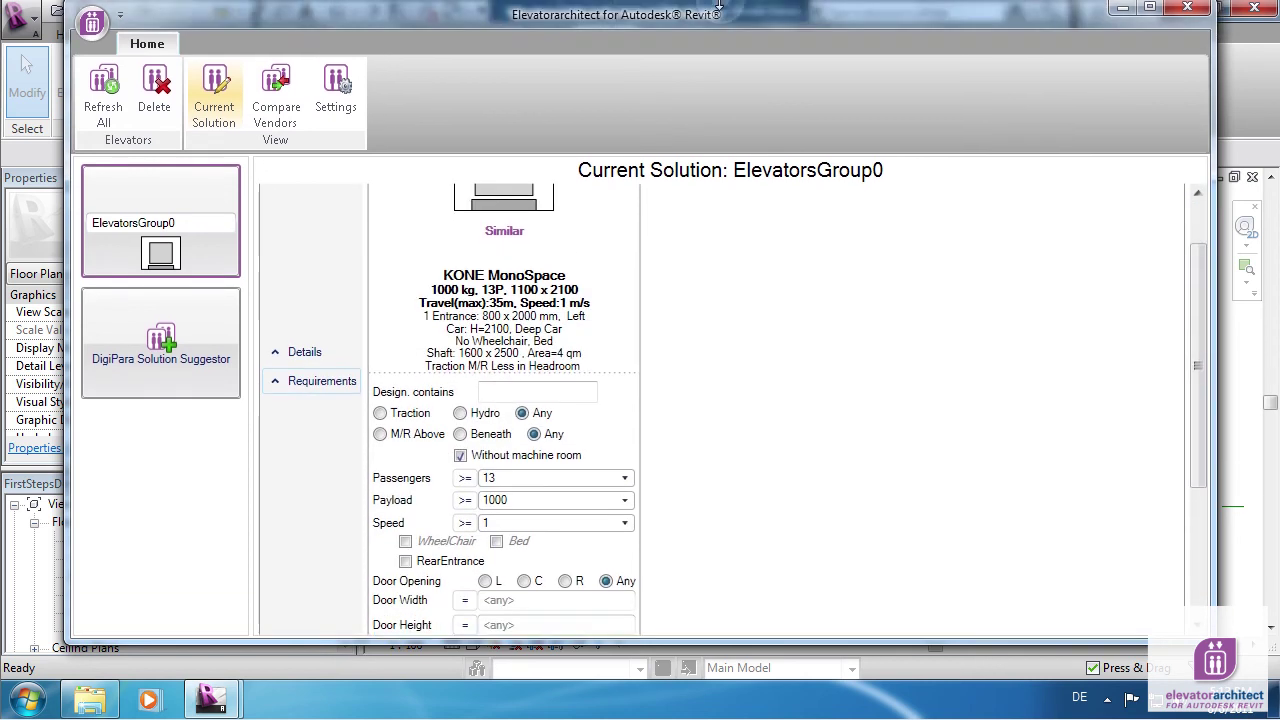
{"action": "scroll", "coordinate": [735, 427], "scroll_direction": "down", "scroll_amount": 1}
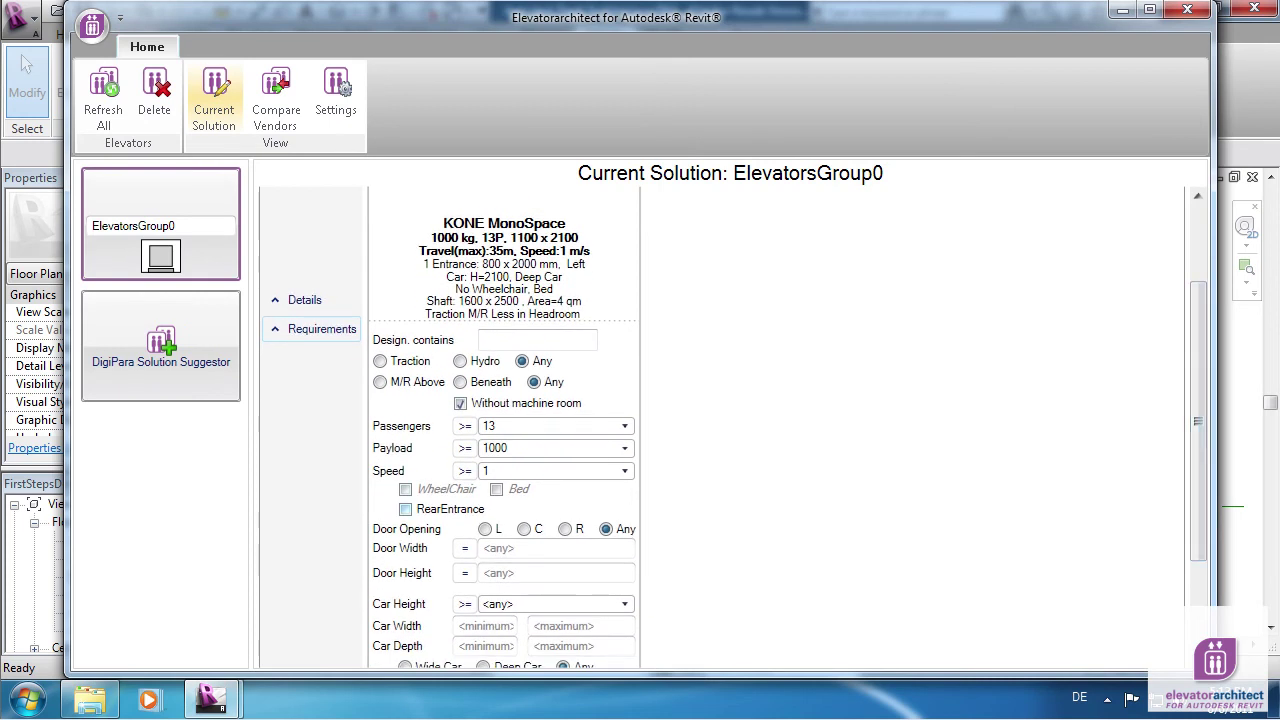
{"action": "left_click", "coordinate": [405, 509]}
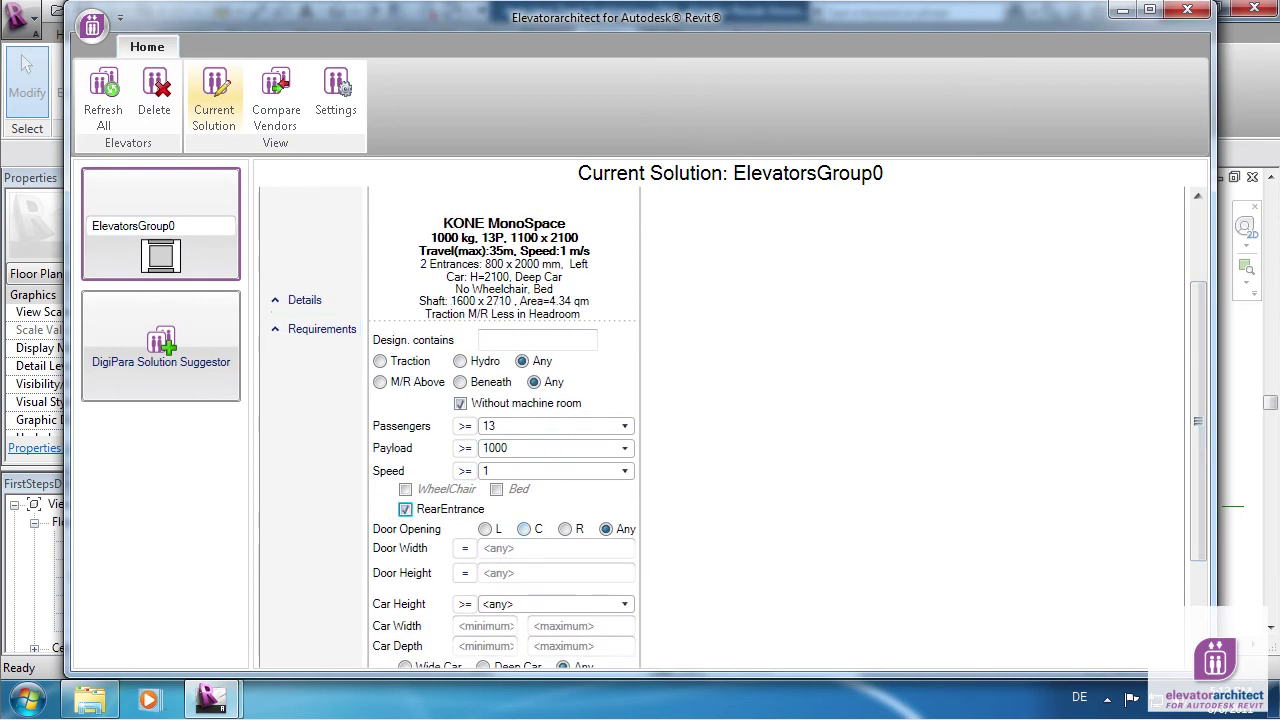
{"action": "left_click", "coordinate": [524, 529]}
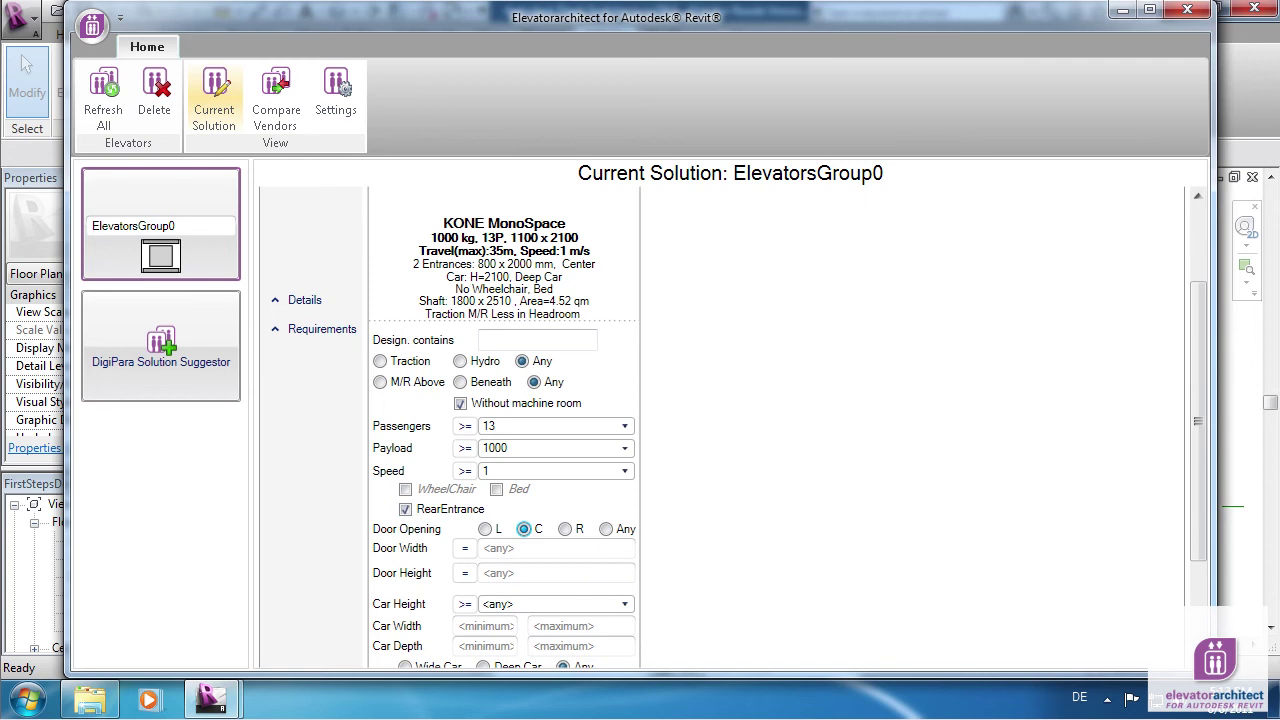
{"action": "scroll", "coordinate": [1198, 420], "scroll_direction": "up", "scroll_amount": 3}
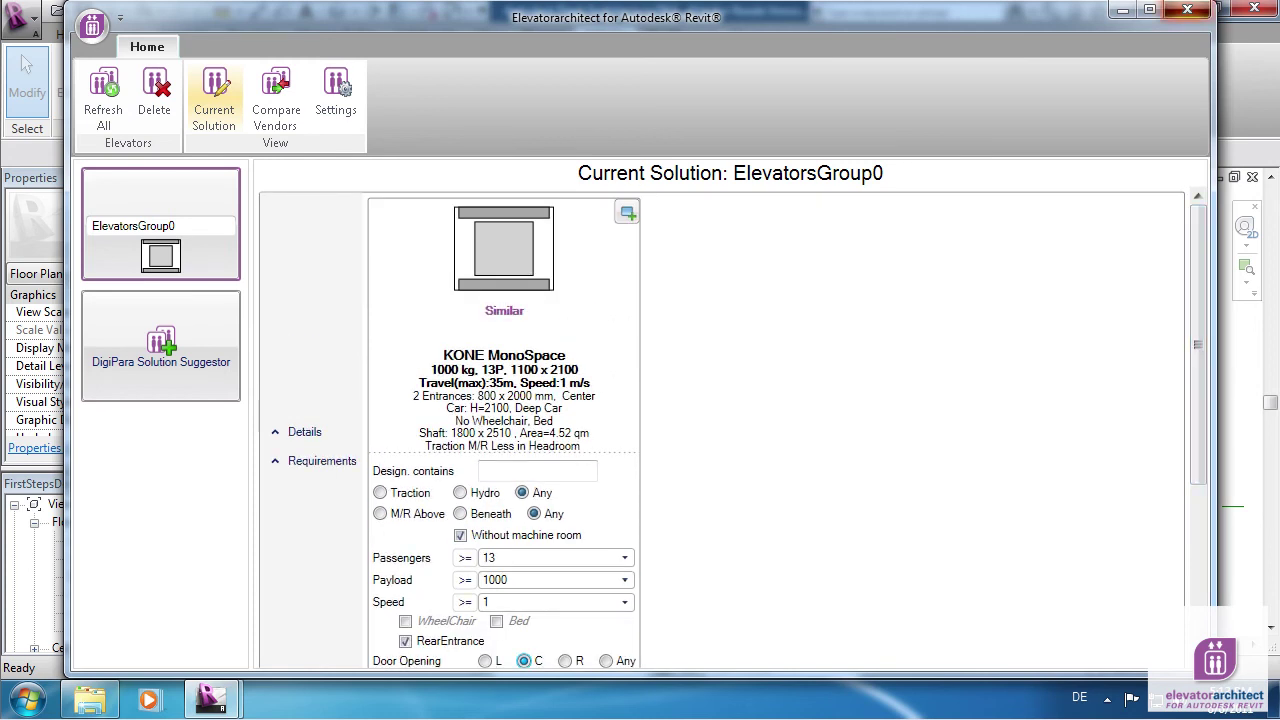
- Refresh the elevators with rear doors and set the Level 2 plan to Coarse detail
{"action": "left_click", "coordinate": [1187, 10]}
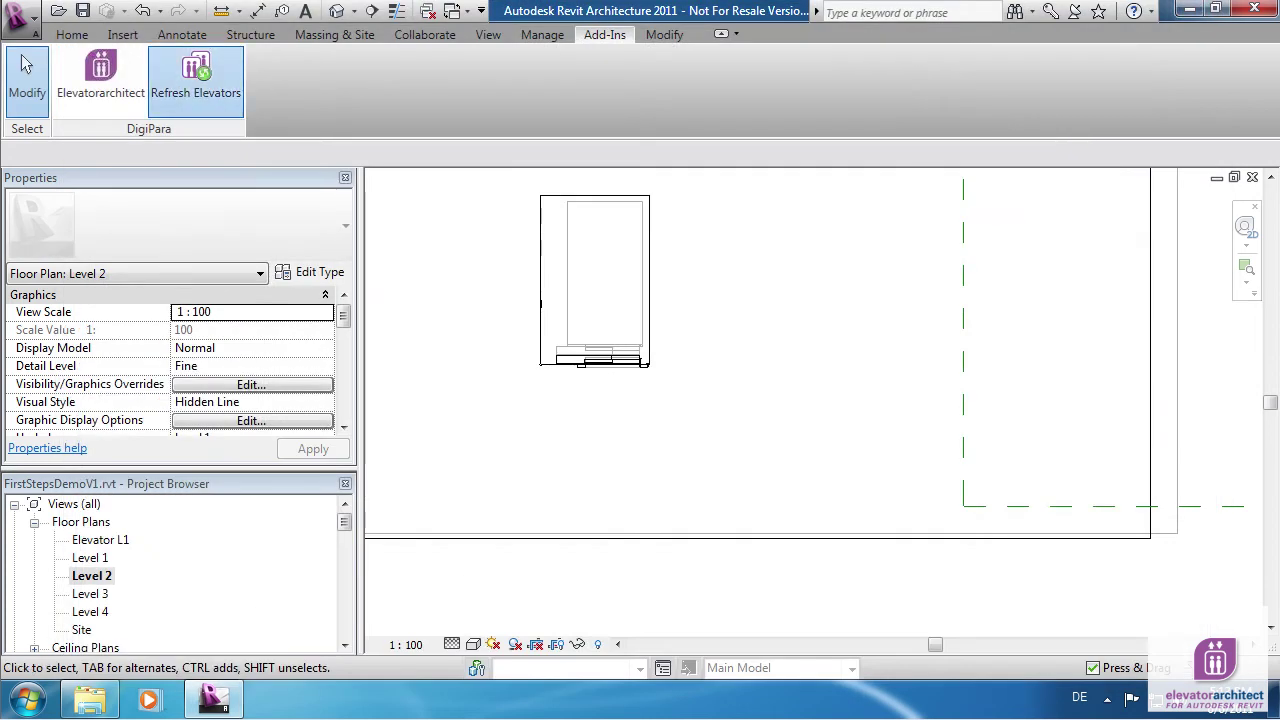
{"action": "left_click", "coordinate": [196, 78]}
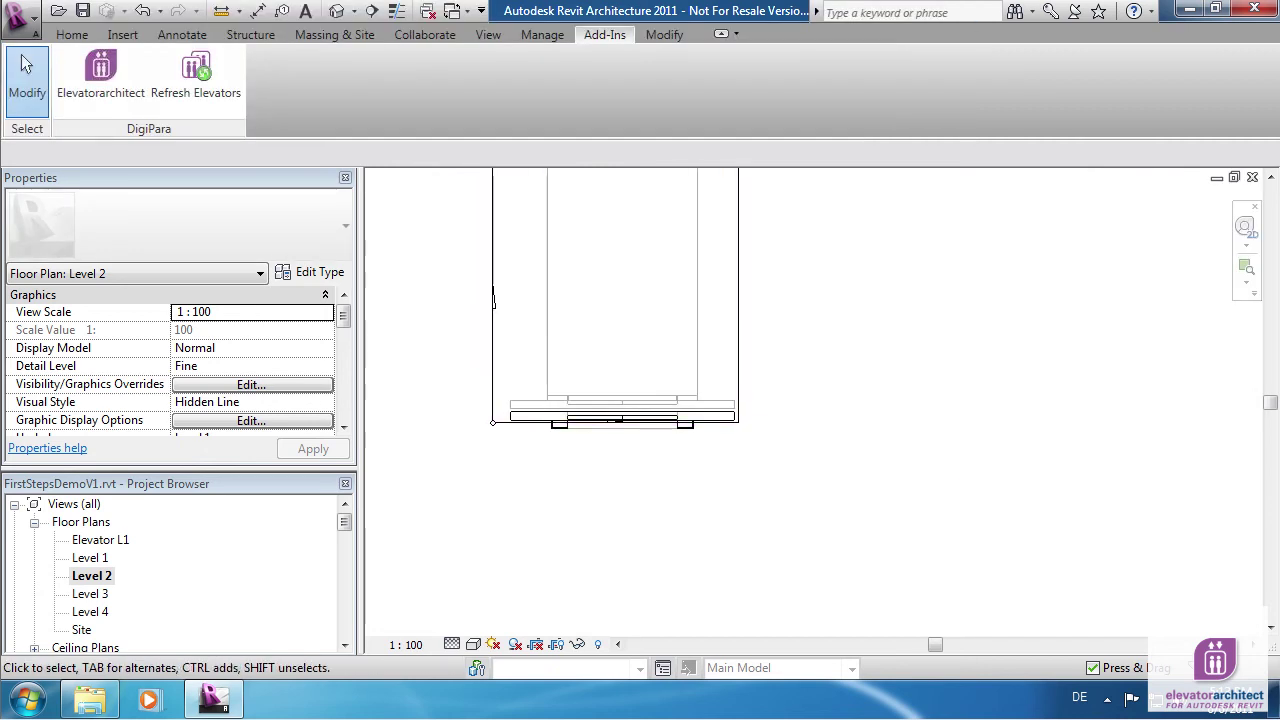
{"action": "left_click", "coordinate": [453, 644]}
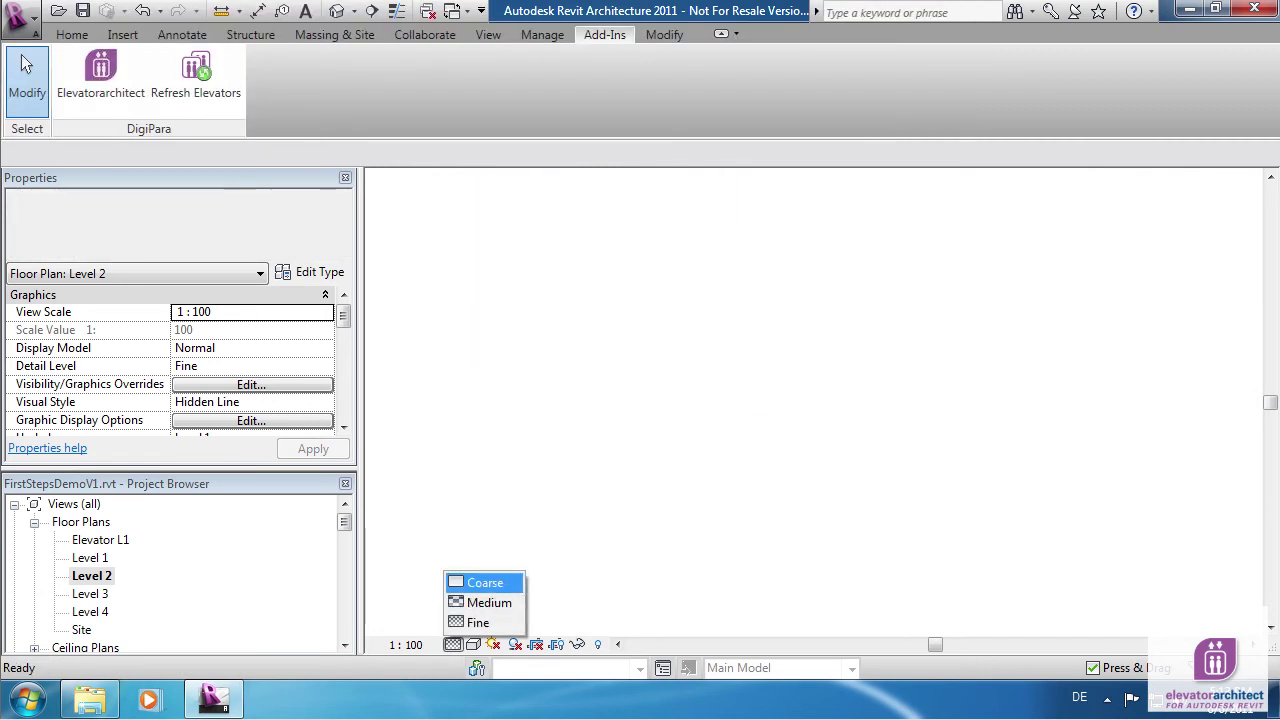
{"action": "left_click", "coordinate": [484, 582]}
{"action": "scroll", "coordinate": [650, 340], "scroll_direction": "down", "scroll_amount": 3}
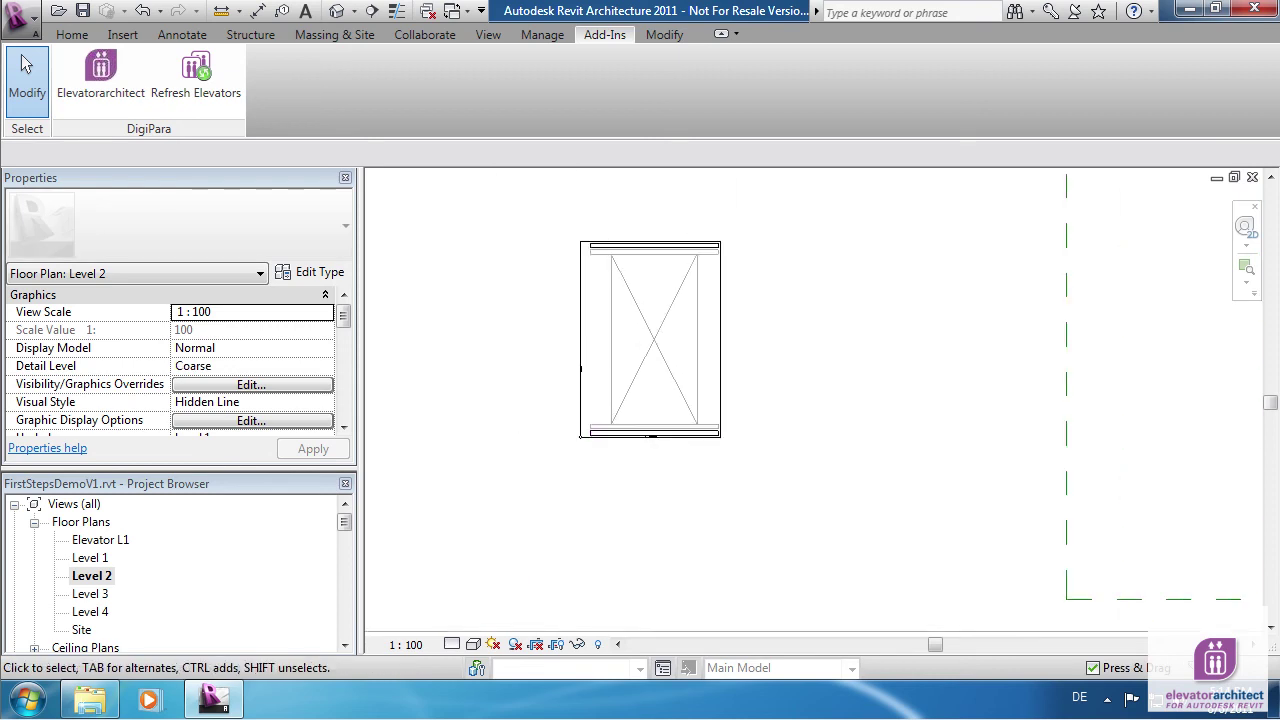
{"action": "left_click", "coordinate": [453, 644]}
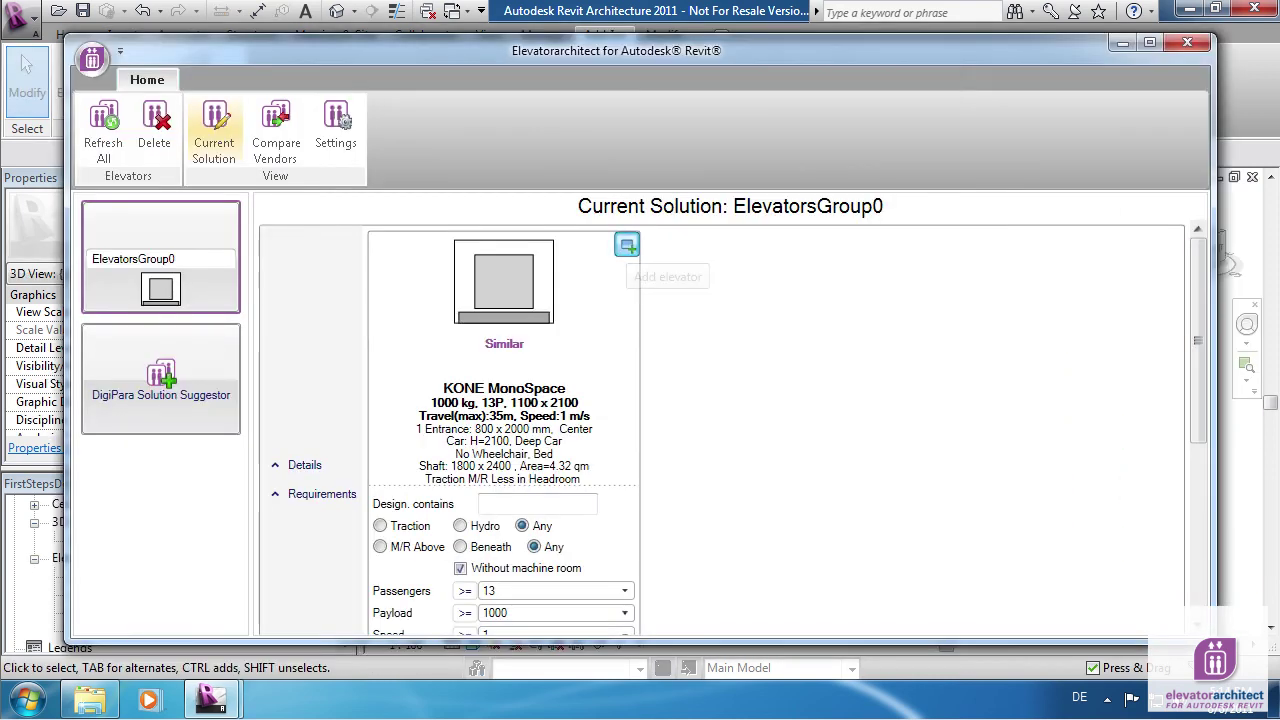
- Add a second KONE MonoSpace car and uncheck its Level 2 Front door under Services
{"action": "left_click", "coordinate": [627, 245]}
{"action": "left_click", "coordinate": [275, 487]}
{"action": "left_click", "coordinate": [275, 522]}
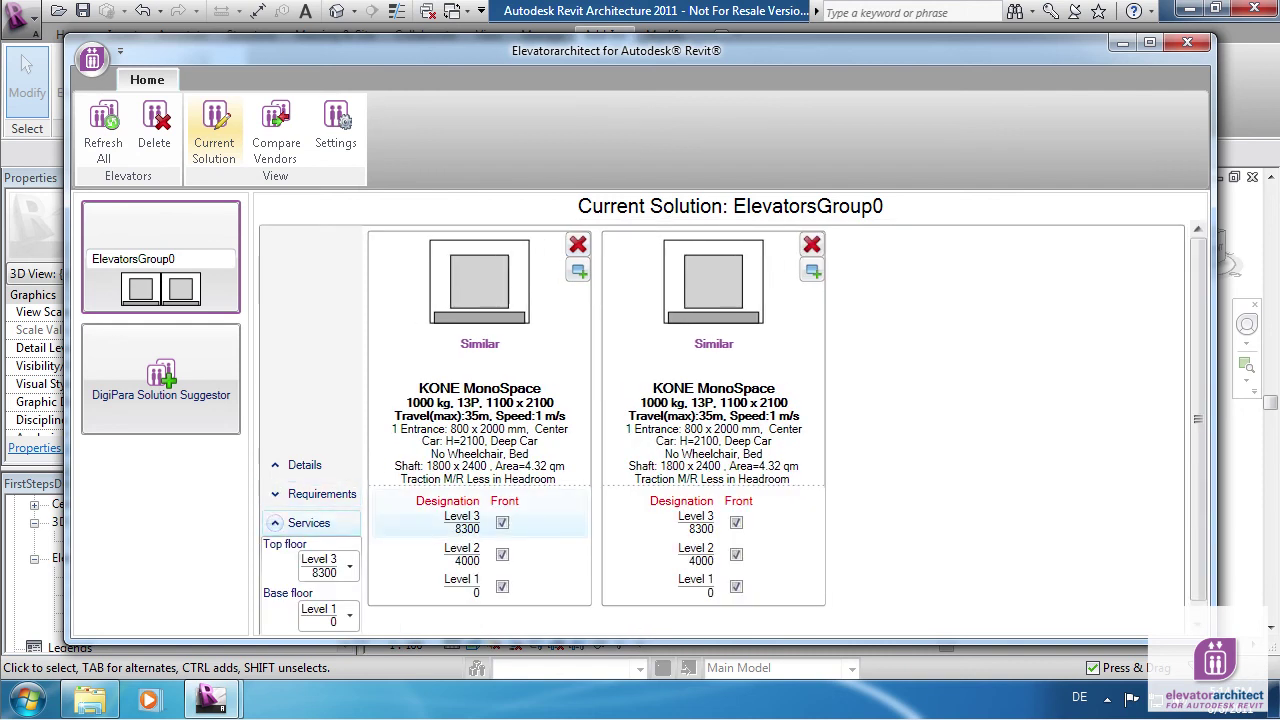
{"action": "left_click", "coordinate": [736, 554]}
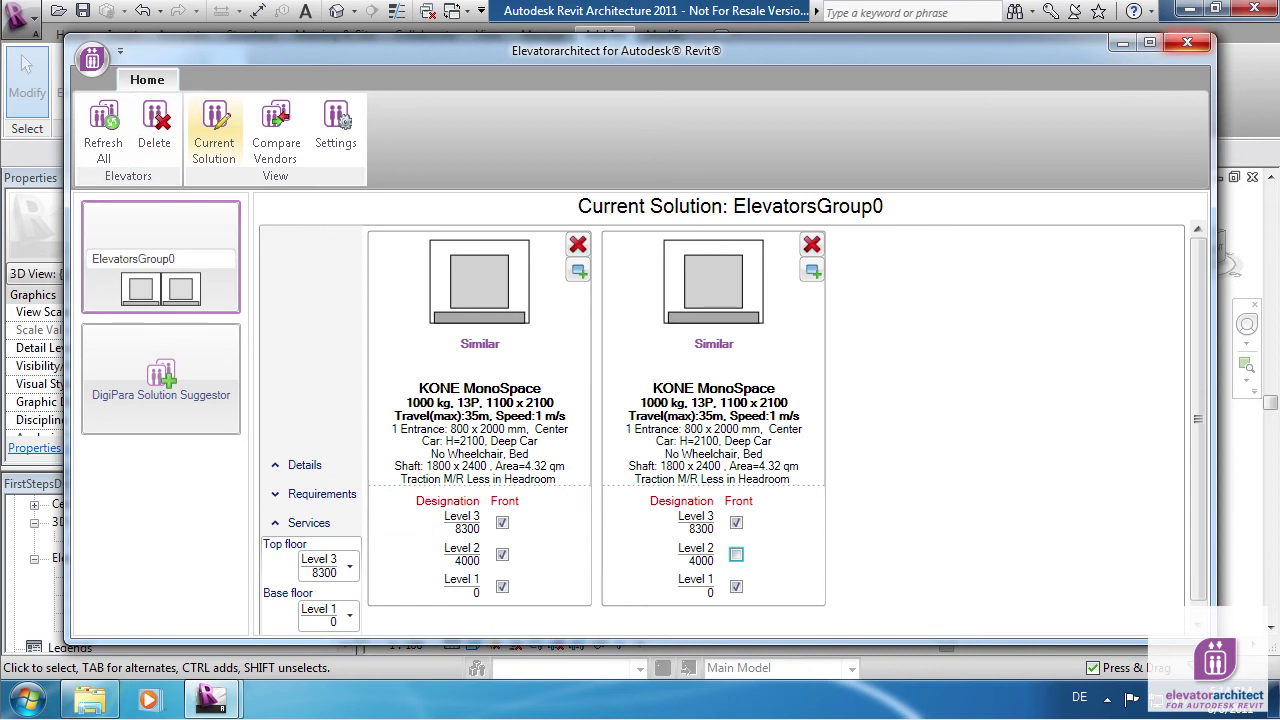
{"action": "left_click", "coordinate": [1187, 42]}
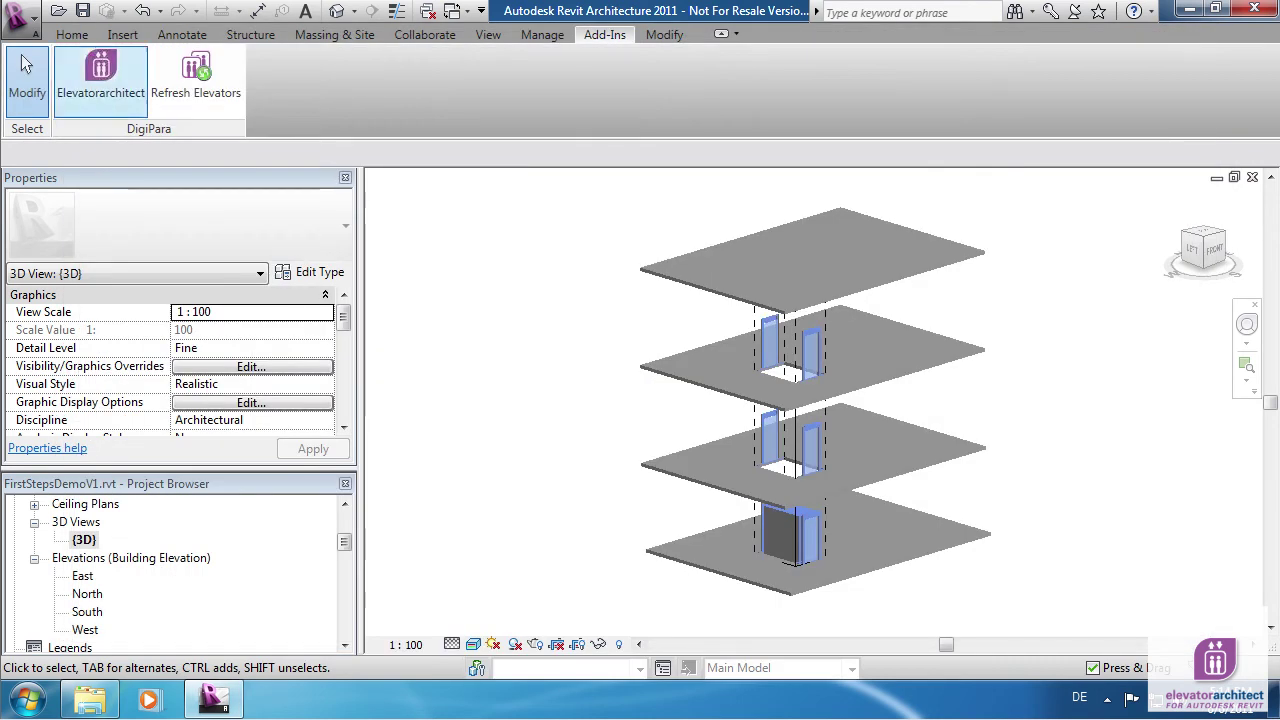
- Refresh Elevators for the second car and drag Level 3 up to 11244 in North elevation
{"action": "left_click", "coordinate": [196, 80]}
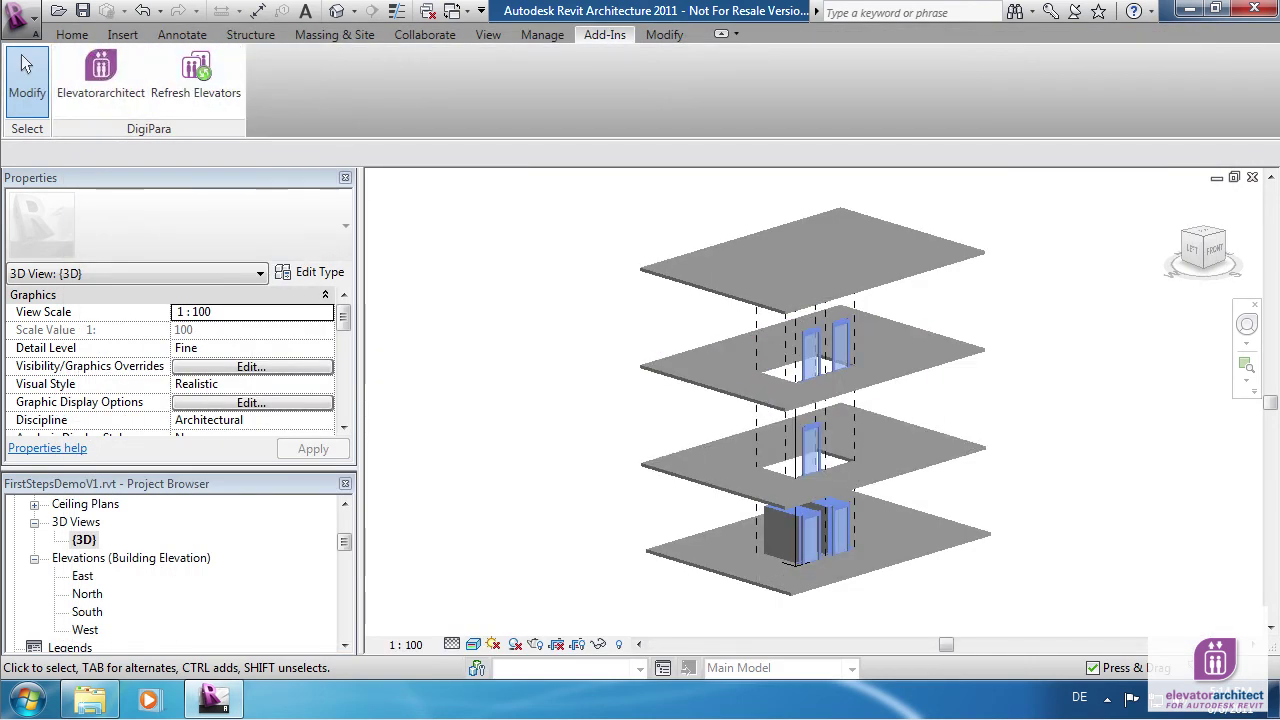
{"action": "middle_click_drag", "start_coordinate": [900, 420], "coordinate": [960, 415], "text": "shift"}
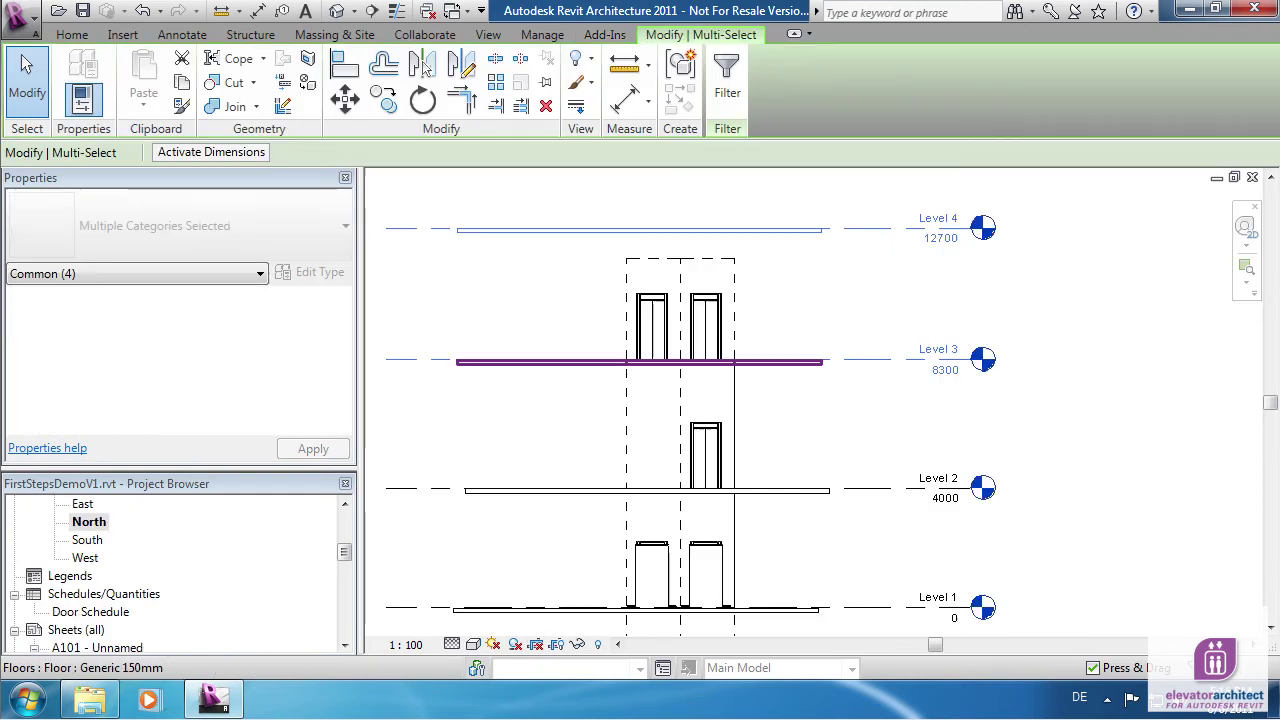
{"action": "left_click_drag", "start_coordinate": [640, 362], "coordinate": [640, 272]}
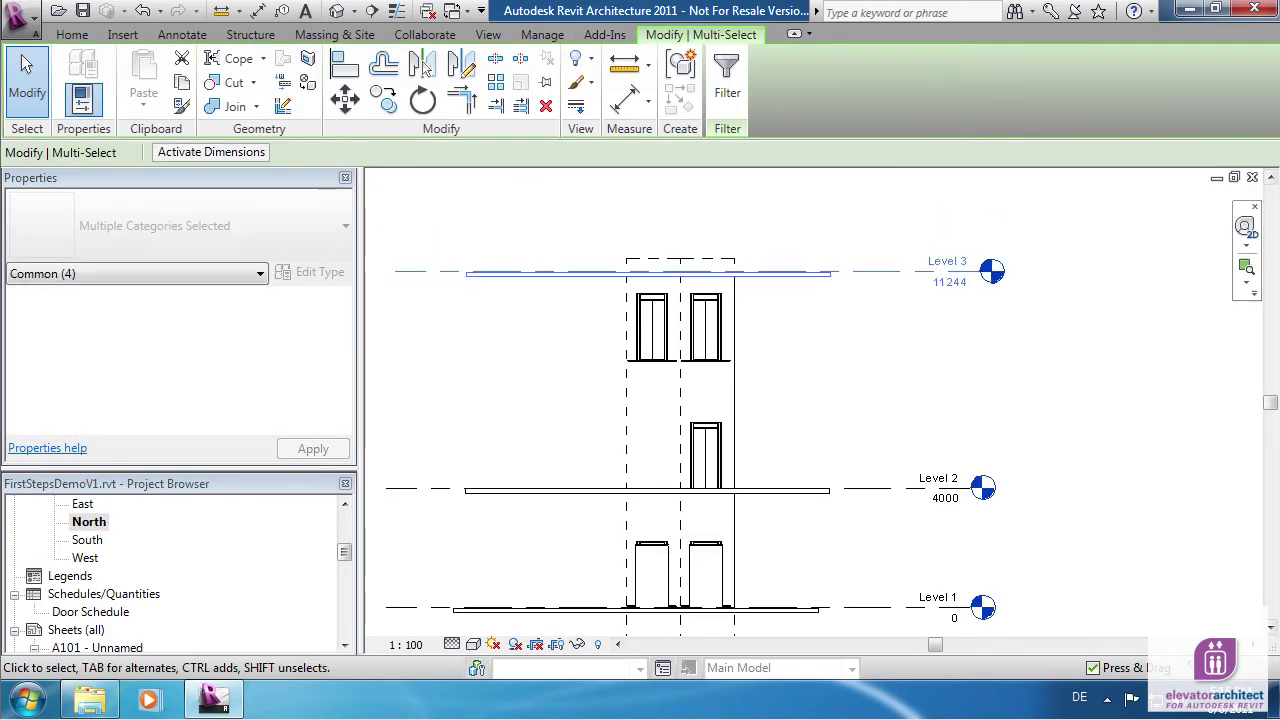
- Copy the Level 2 floor 3500 upward, creating Level 10 at 7500
{"action": "scroll", "coordinate": [1090, 405], "scroll_direction": "up", "scroll_amount": 2}
{"action": "scroll", "coordinate": [1090, 405], "scroll_direction": "down", "scroll_amount": 3}
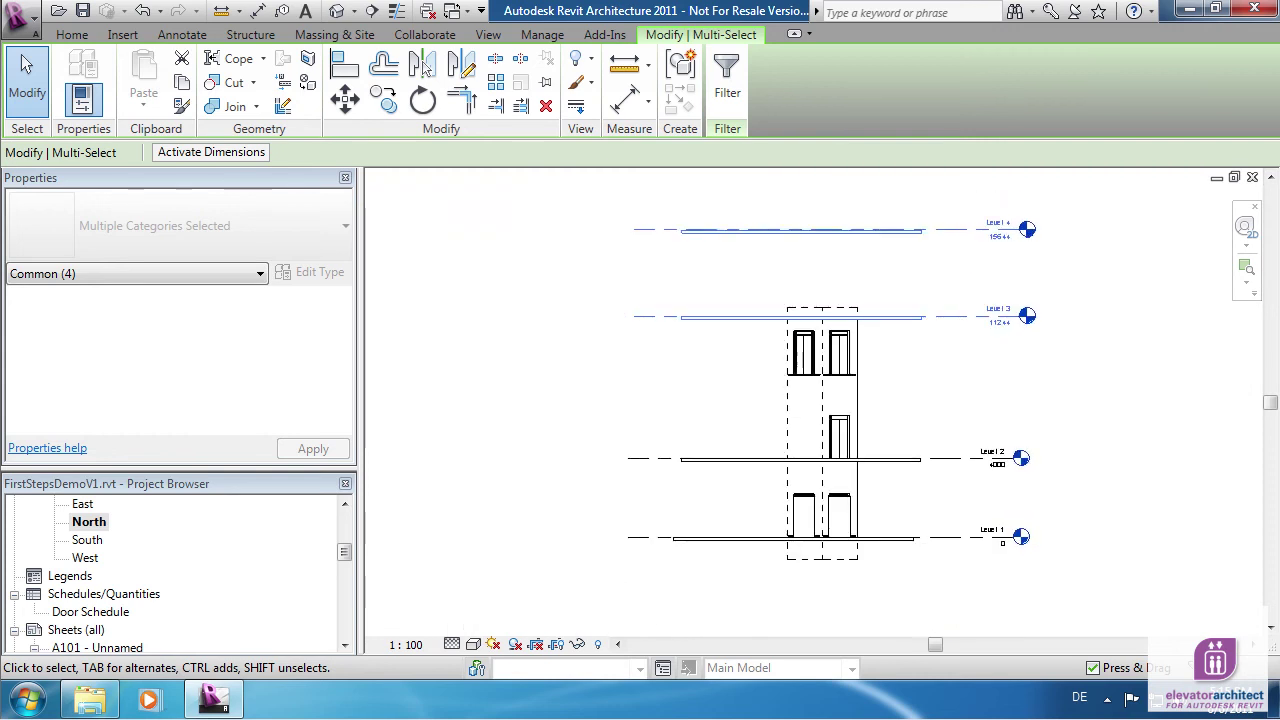
{"action": "left_click", "coordinate": [605, 34]}
{"action": "left_click", "coordinate": [100, 75]}
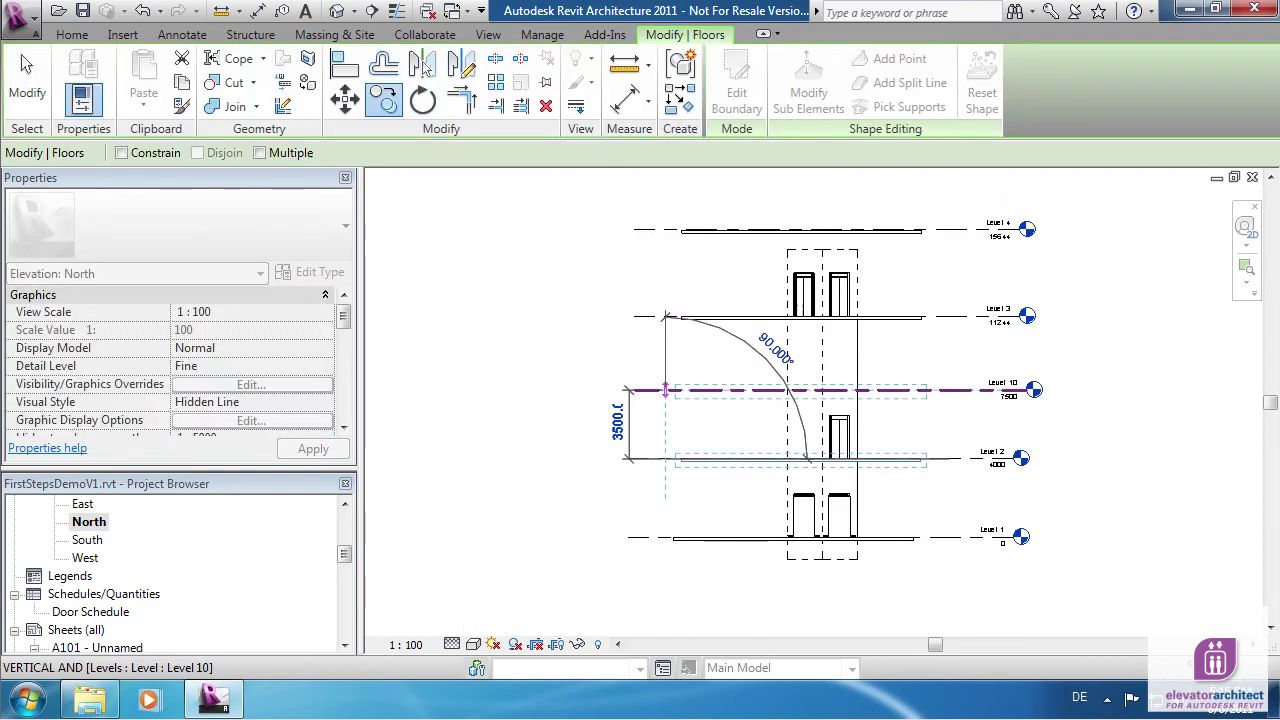
{"action": "right_click", "coordinate": [704, 245]}
{"action": "key", "text": "Escape"}
{"action": "key", "text": "Escape"}
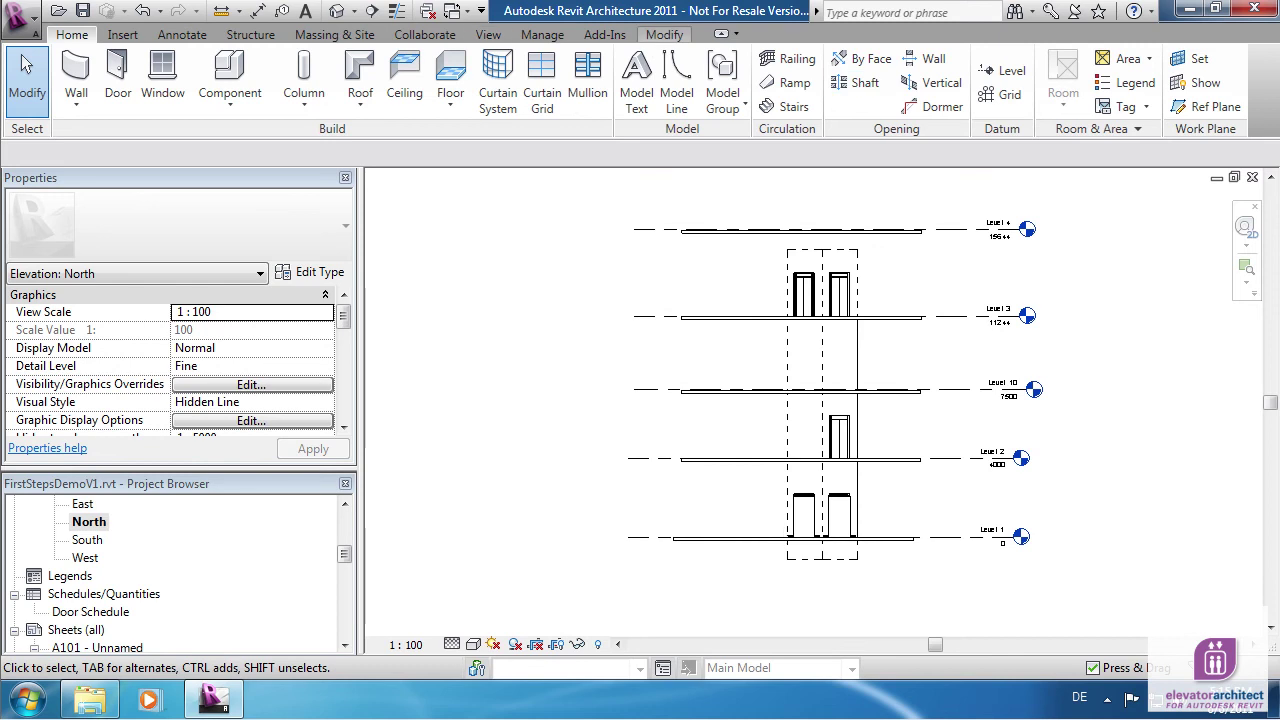
- Refresh the elevators for Level 10 and open the Level 3 floor plan
{"action": "left_click", "coordinate": [604, 34]}
{"action": "left_click", "coordinate": [100, 75]}
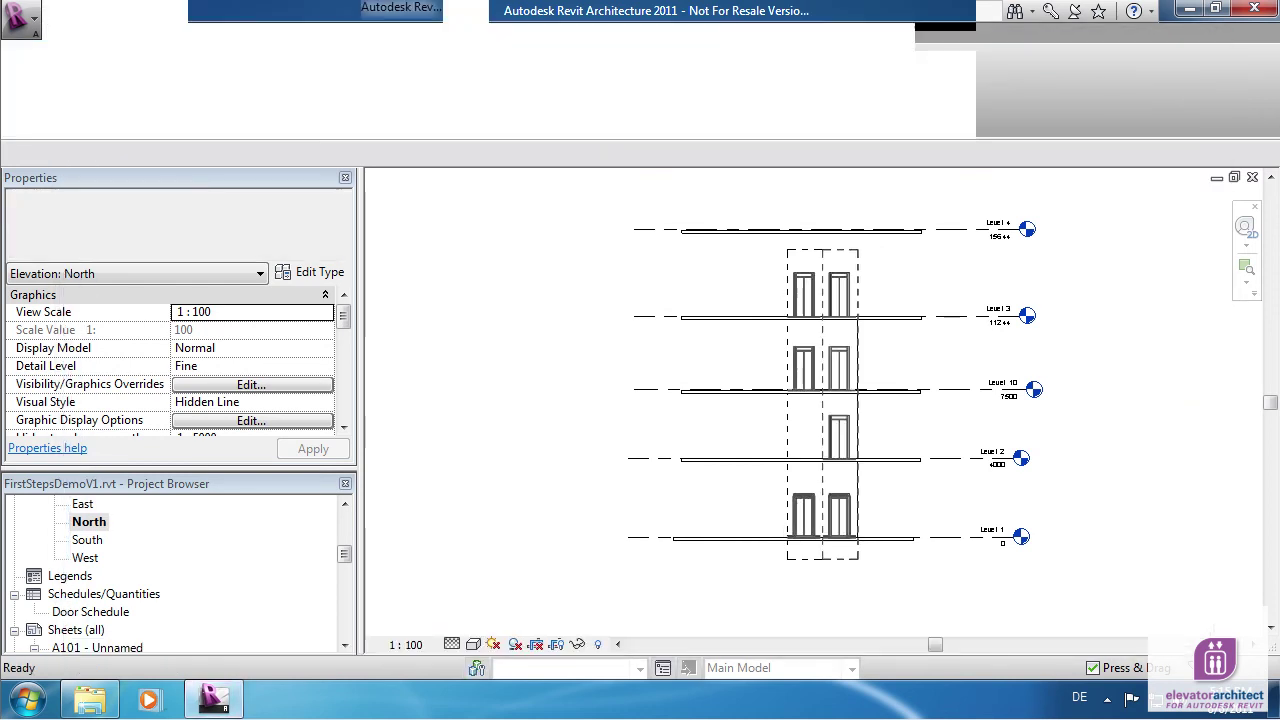
{"action": "left_click", "coordinate": [196, 80]}
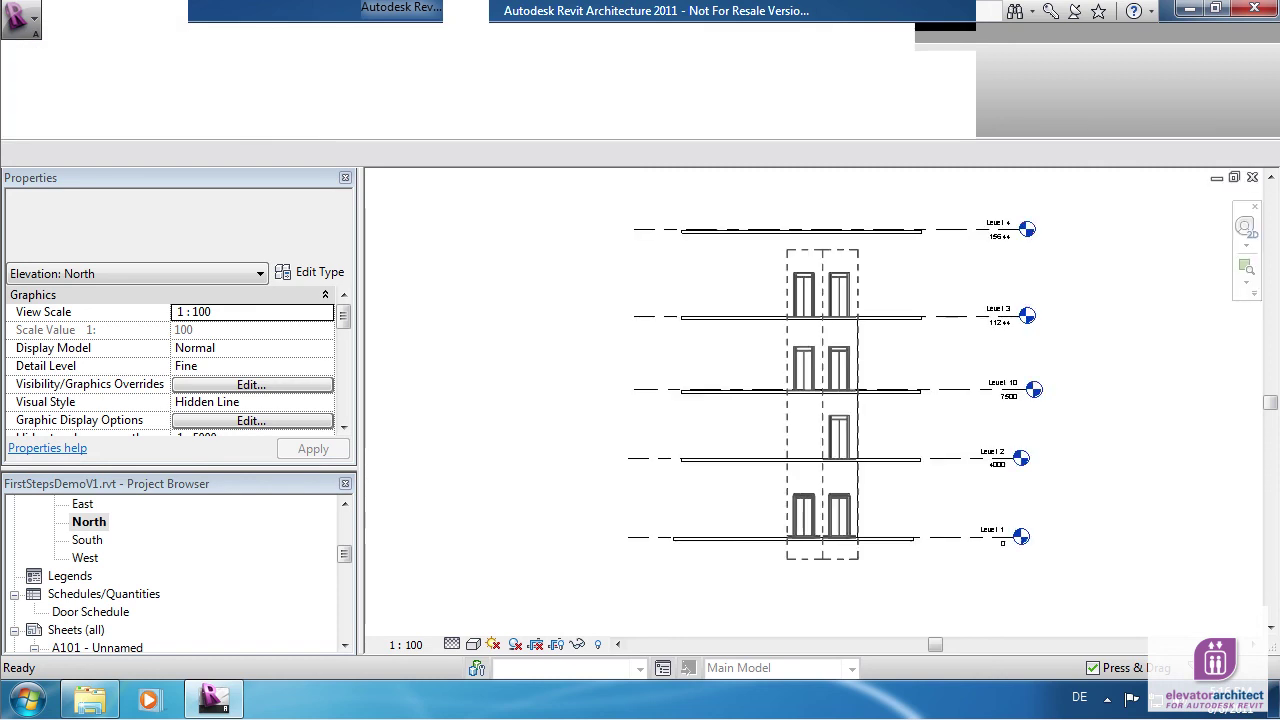
{"action": "left_click", "coordinate": [100, 75]}
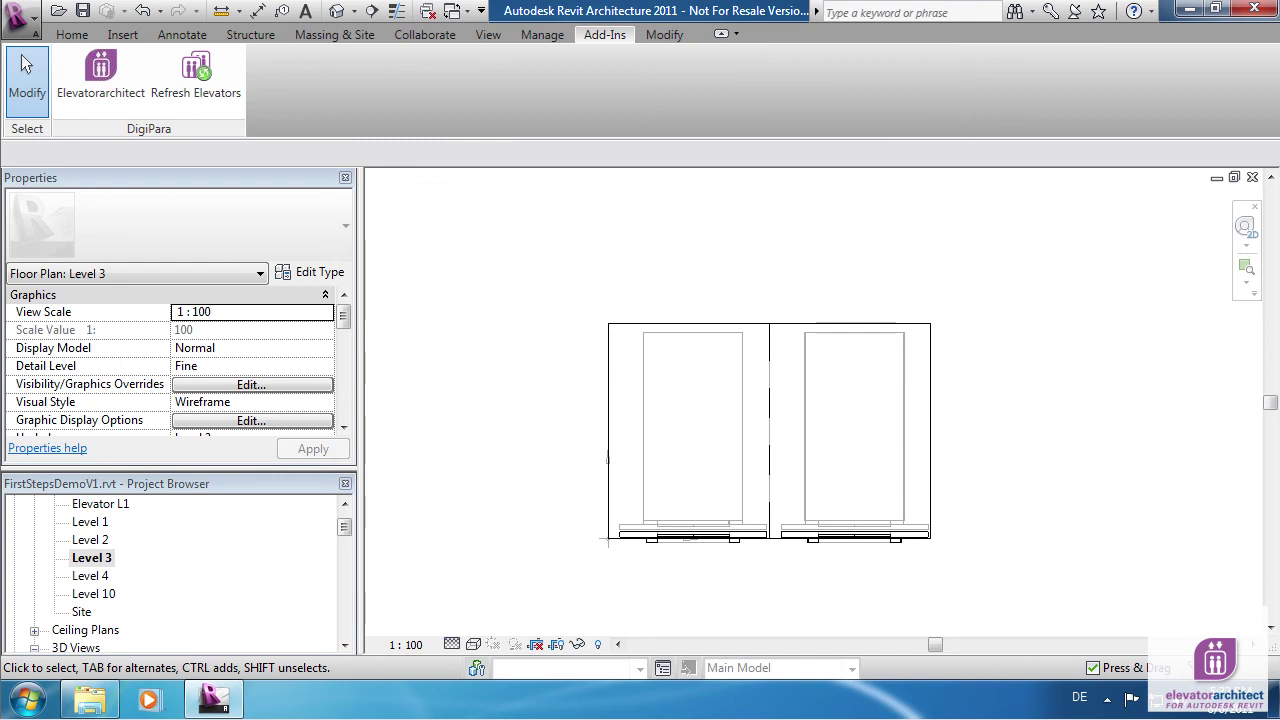
- In Compare Vendors, make Schindler 3400 the current solution for both cars
{"action": "left_click", "coordinate": [100, 70]}
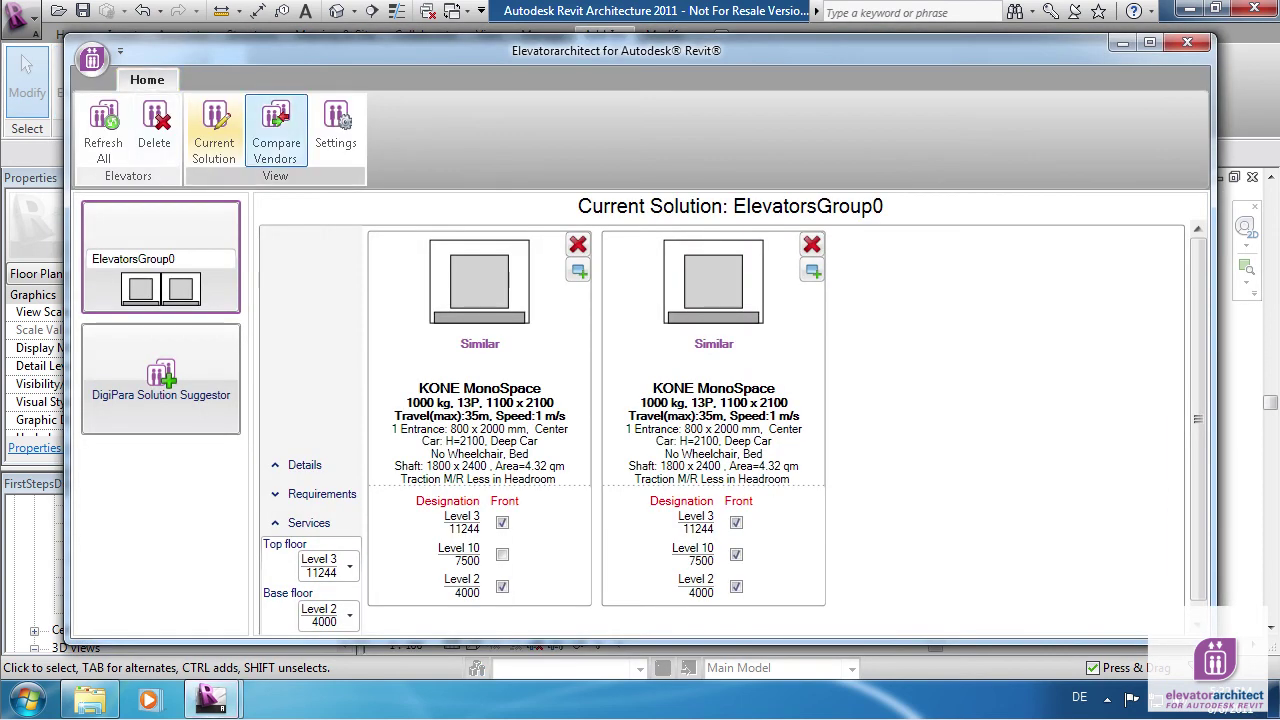
{"action": "left_click", "coordinate": [276, 130]}
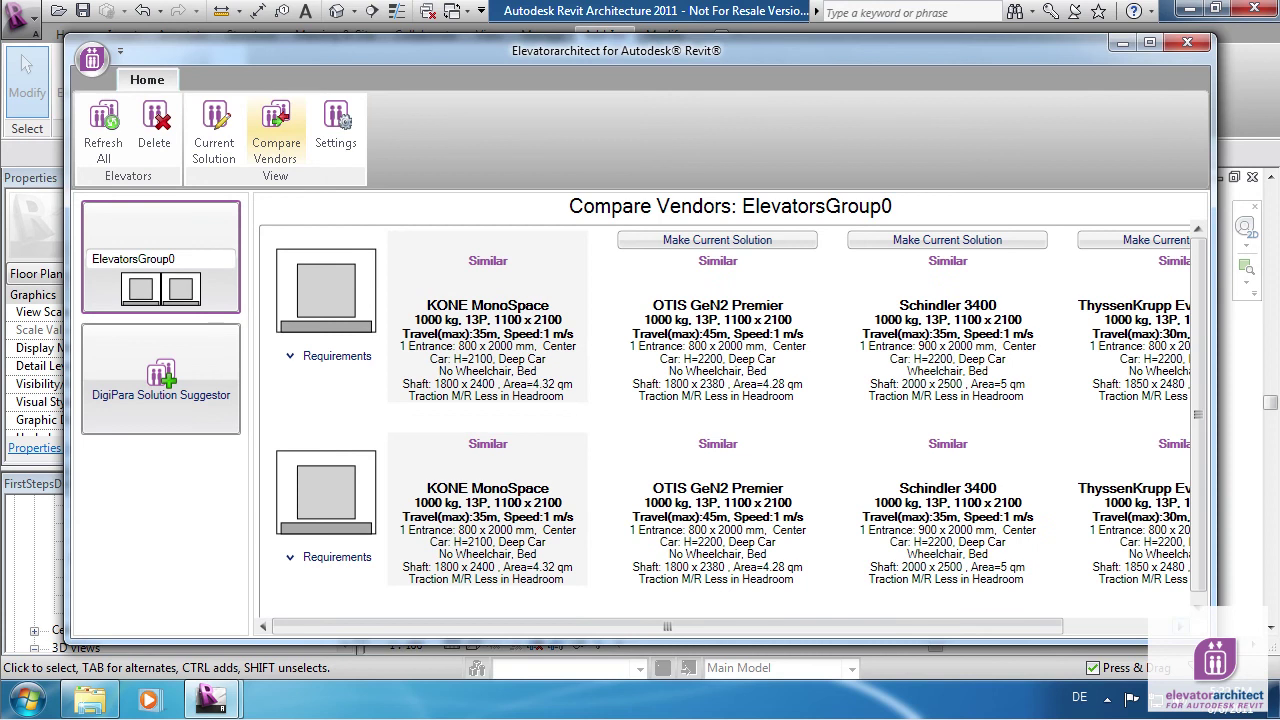
{"action": "key", "text": "super+Up"}
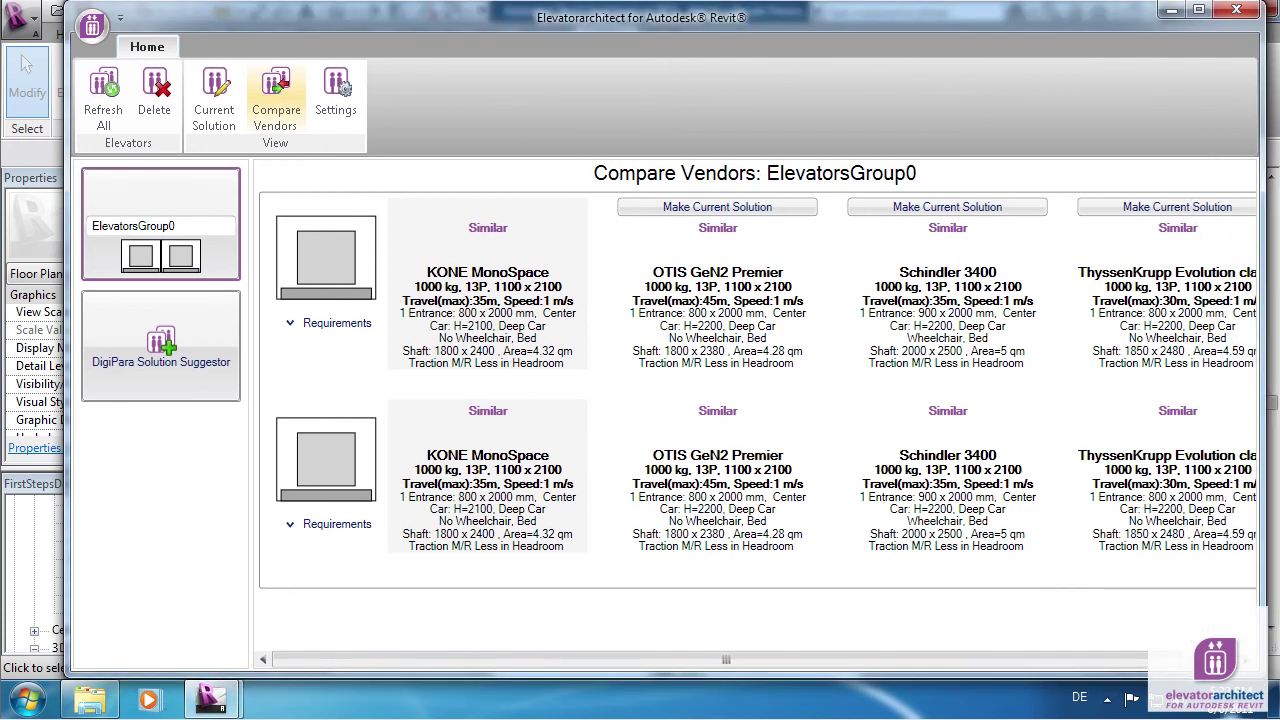
{"action": "scroll", "coordinate": [755, 429], "scroll_direction": "right", "scroll_amount": 1}
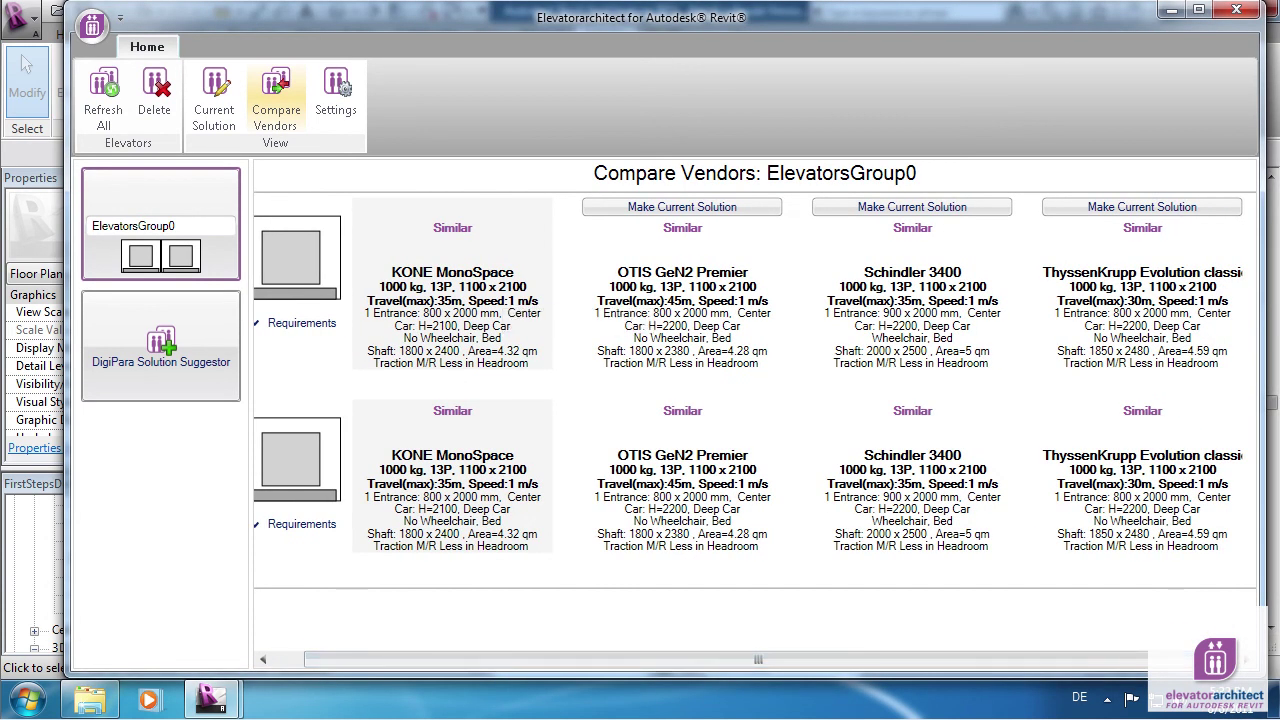
{"action": "scroll", "coordinate": [758, 659], "scroll_direction": "left", "scroll_amount": 1}
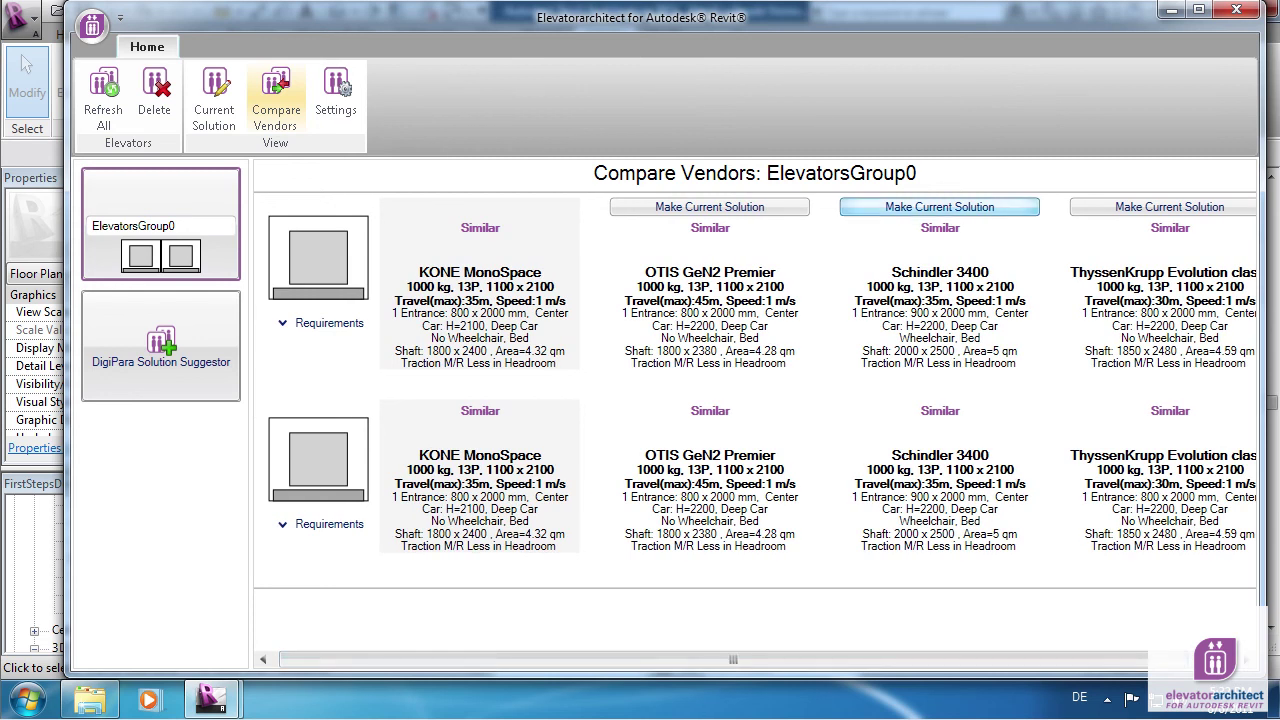
{"action": "left_click", "coordinate": [939, 206]}
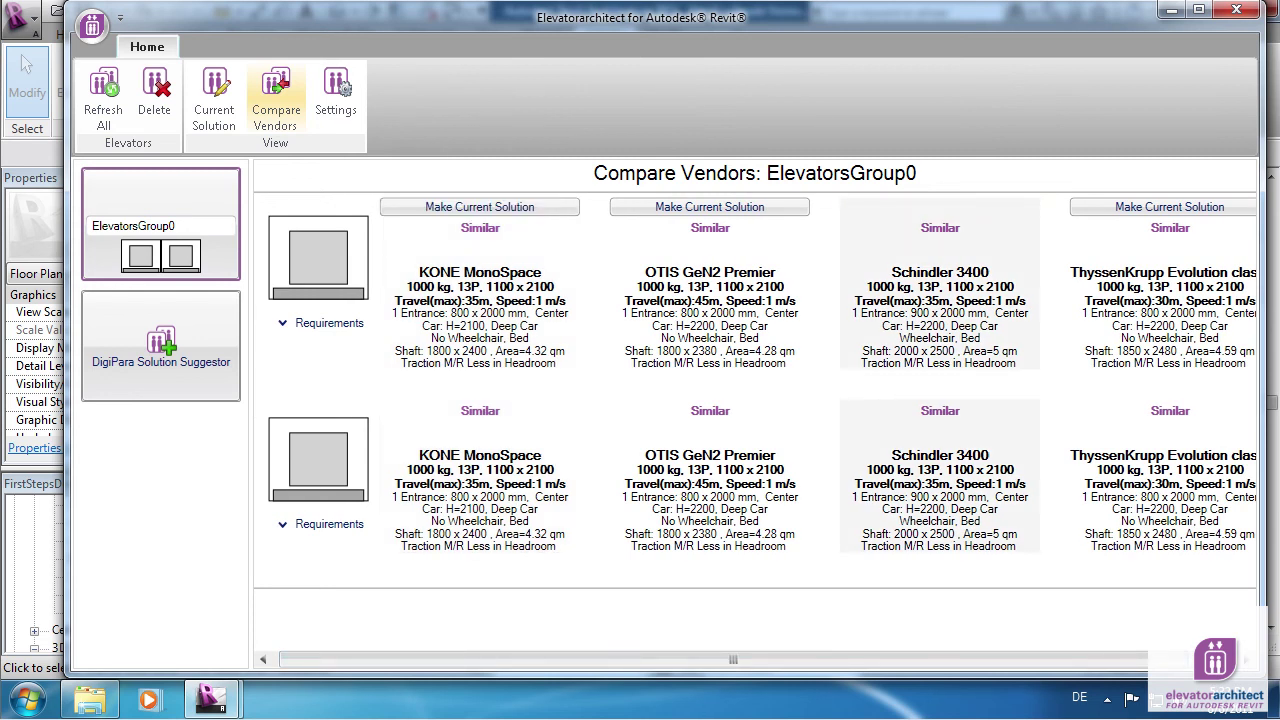
{"action": "left_click", "coordinate": [1236, 9]}
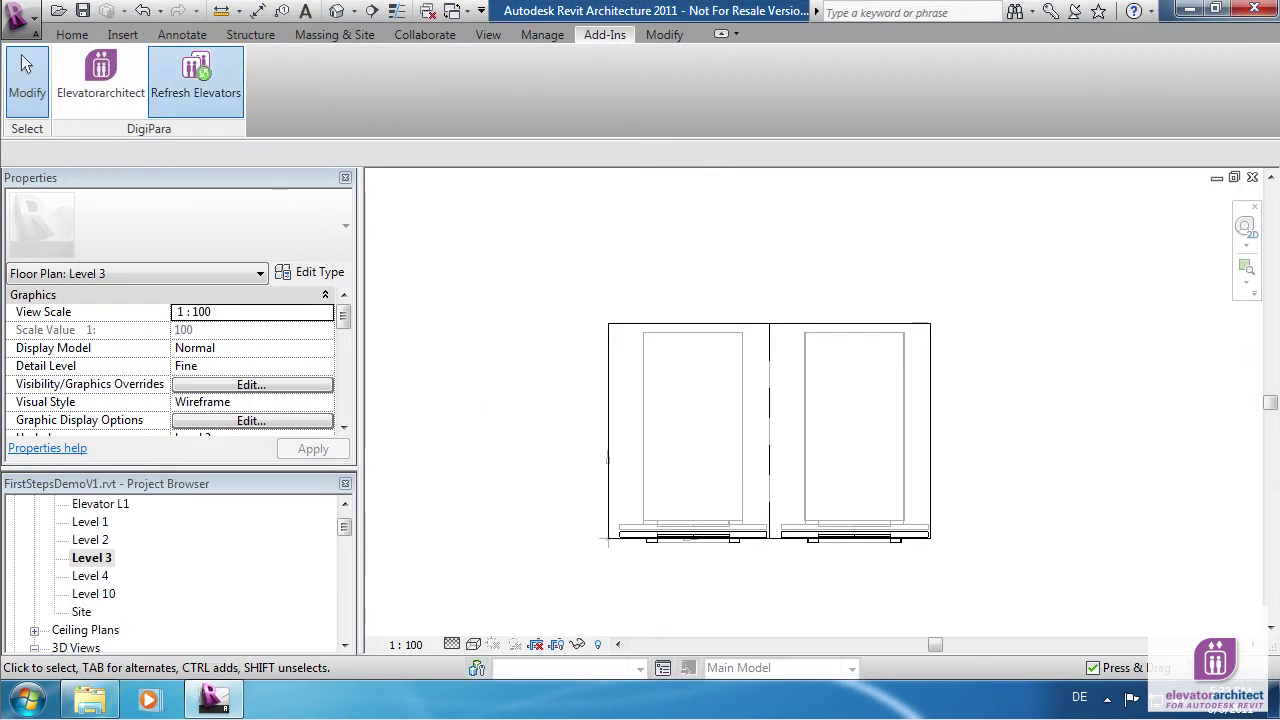
- Rebuild the shafts as Schindler 3400 cars with Refresh Elevators, then reopen Elevatorarchitect
{"action": "left_click", "coordinate": [196, 75]}
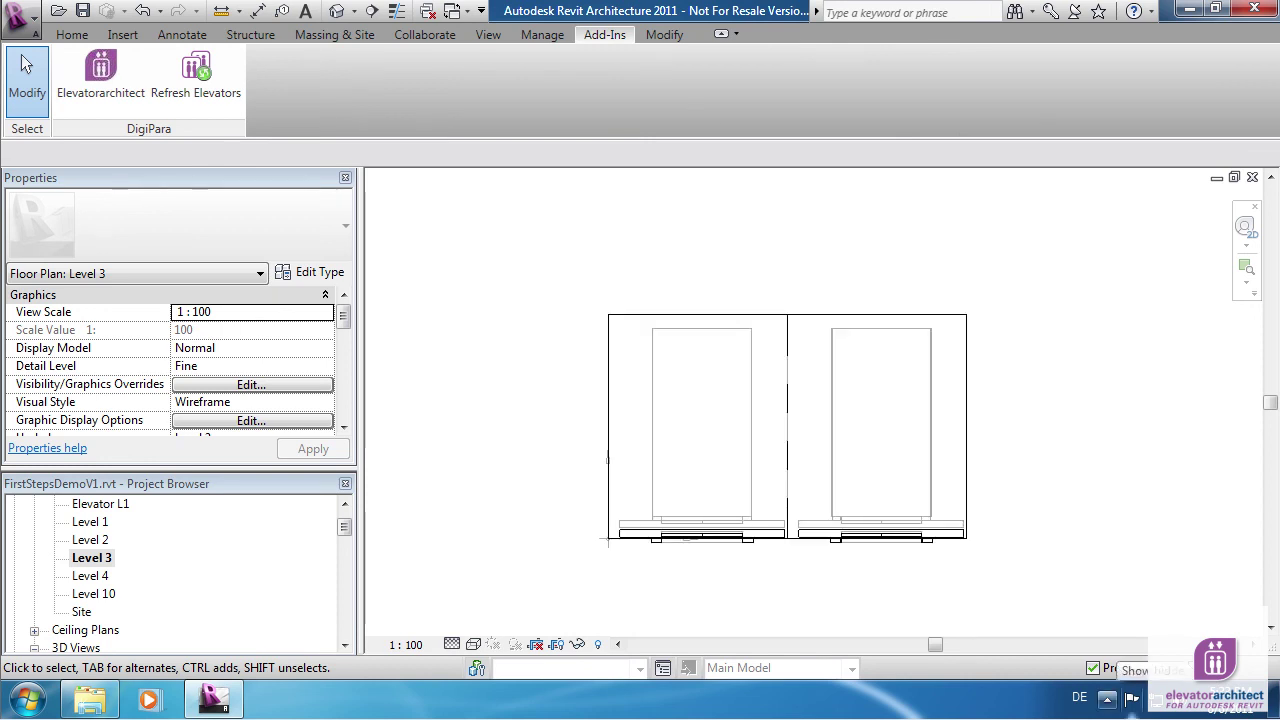
{"action": "left_click", "coordinate": [100, 78]}
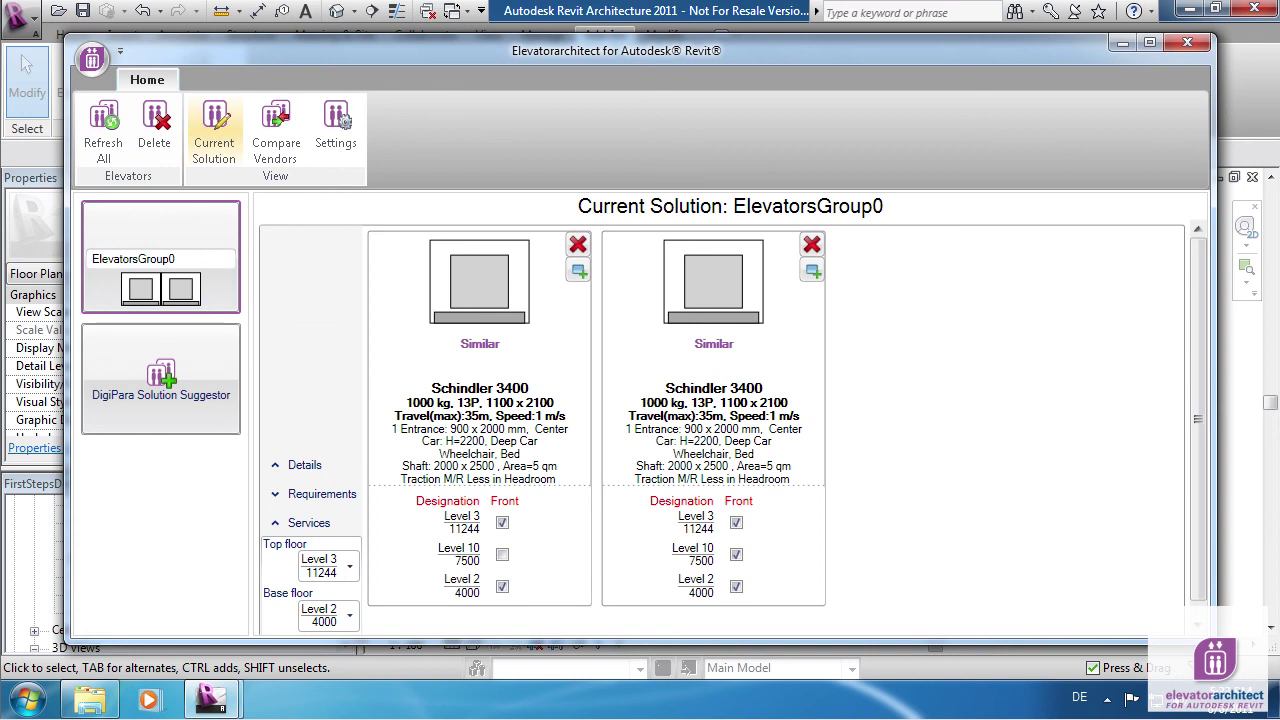
- Open the Settings page listing ElevatorsGroup0's create and update-and-delete refresh options
{"action": "left_click", "coordinate": [336, 130]}
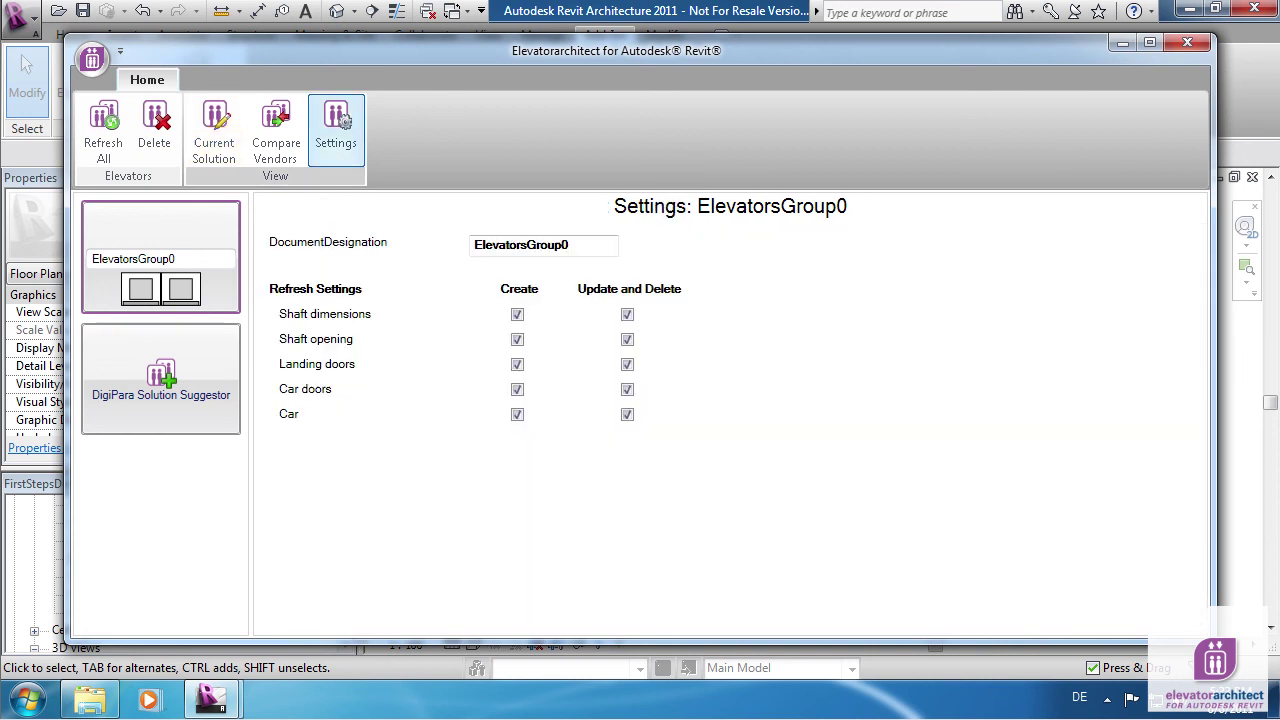